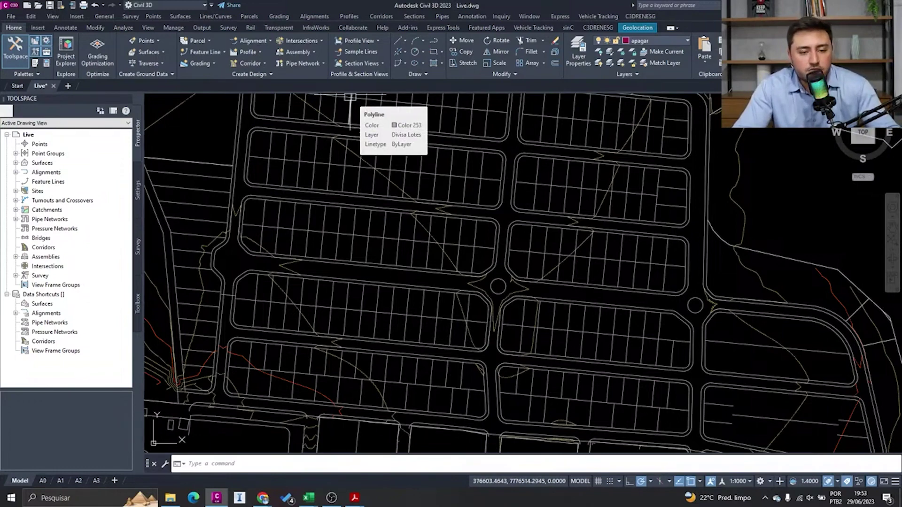
pyautogui.click(318, 63)
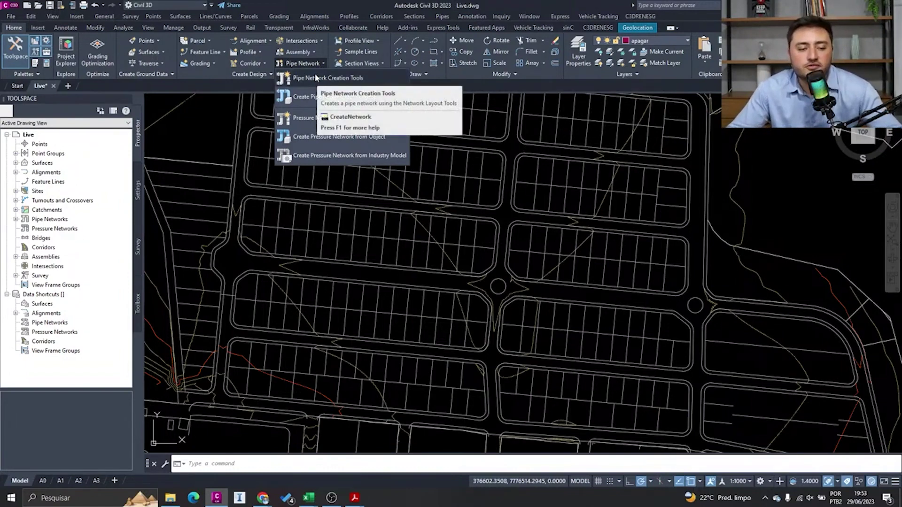
pyautogui.click(241, 80)
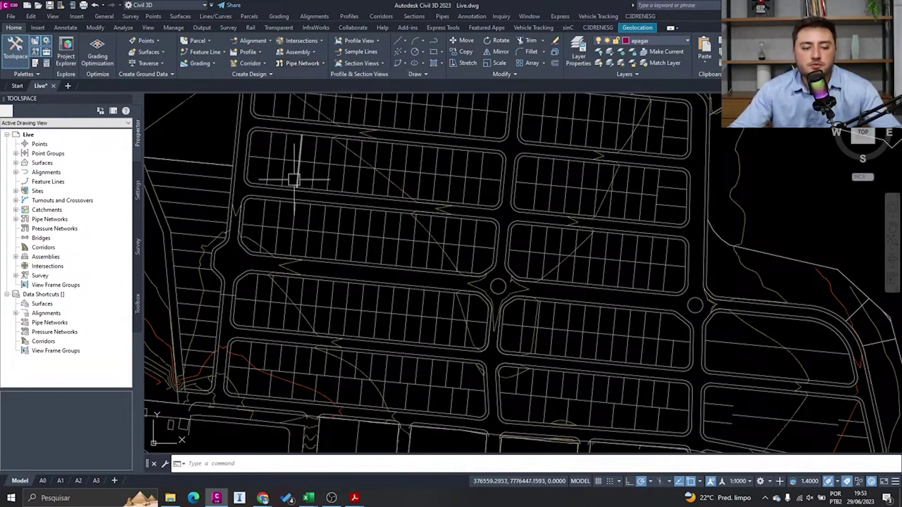
pyautogui.moveTo(293, 173)
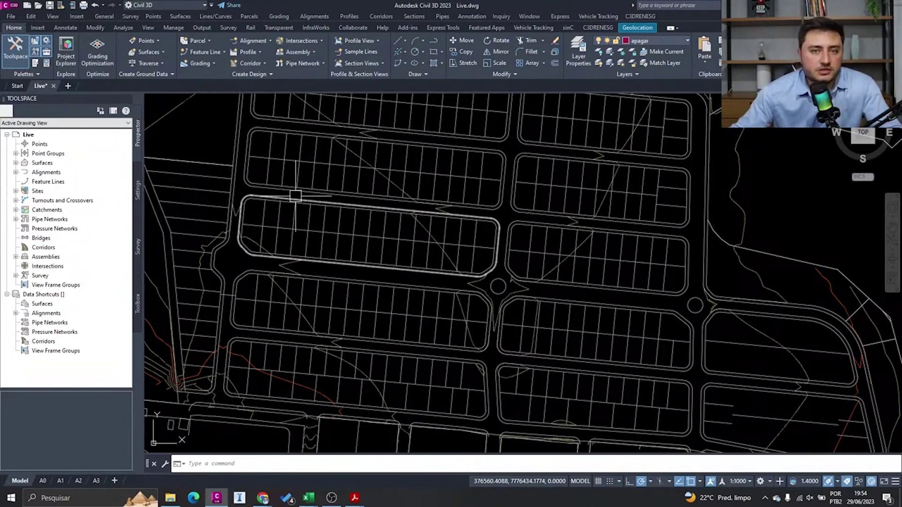
# Set the pipe network catalogs to BRA Metric Pipe Catalog and BRA Metric Structure Catalog
pyautogui.click(271, 75)
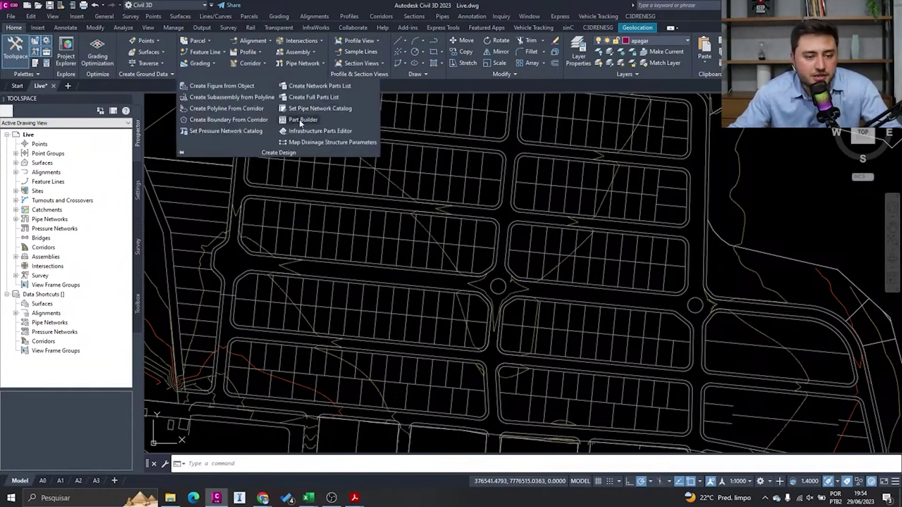
pyautogui.click(324, 109)
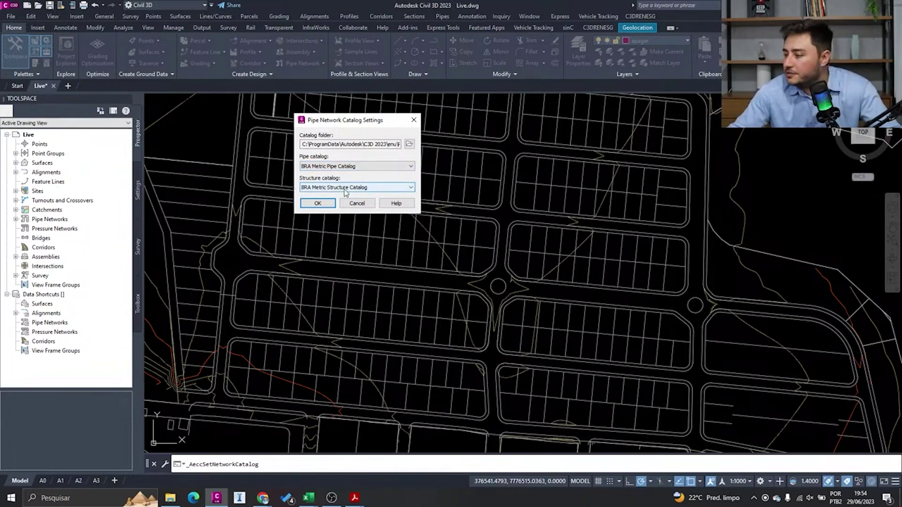
pyautogui.click(317, 203)
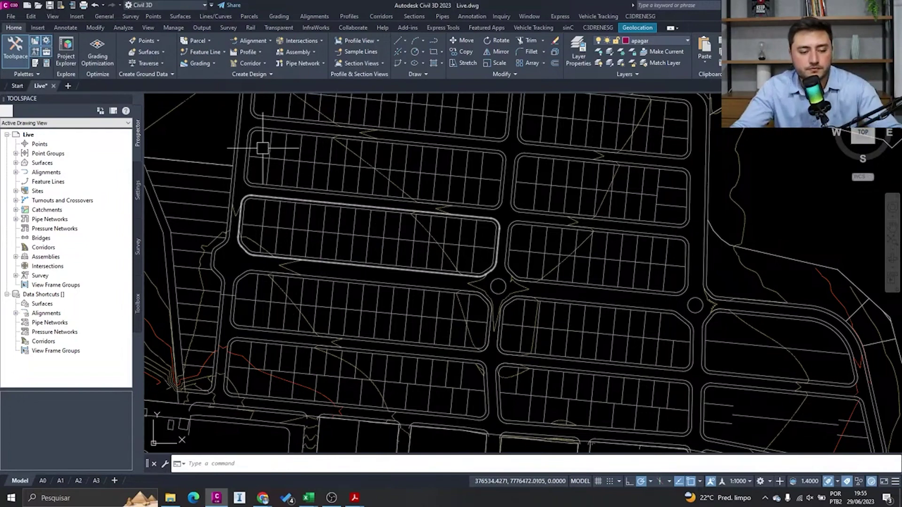
# Create a new pipe network parts list in the drawing settings and name it ESGOTO-LIVE
pyautogui.click(135, 191)
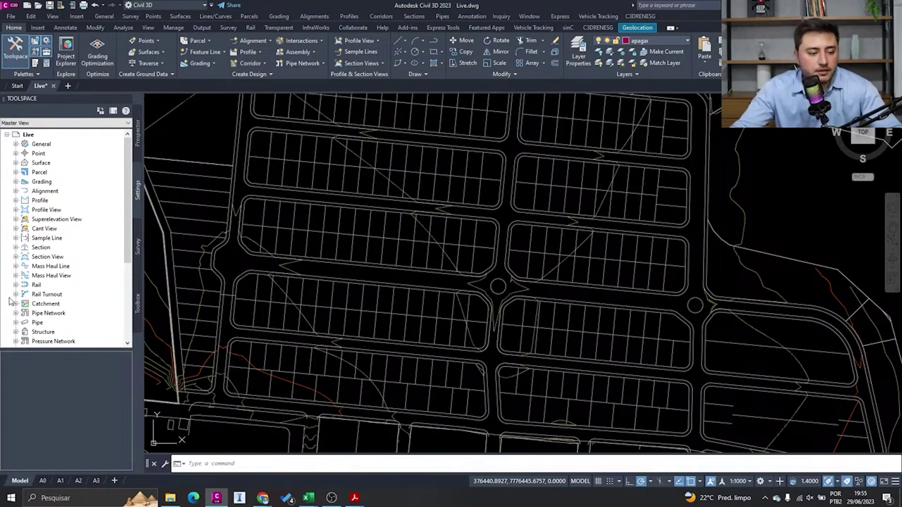
pyautogui.click(16, 313)
pyautogui.scroll(-3, 19, 310)
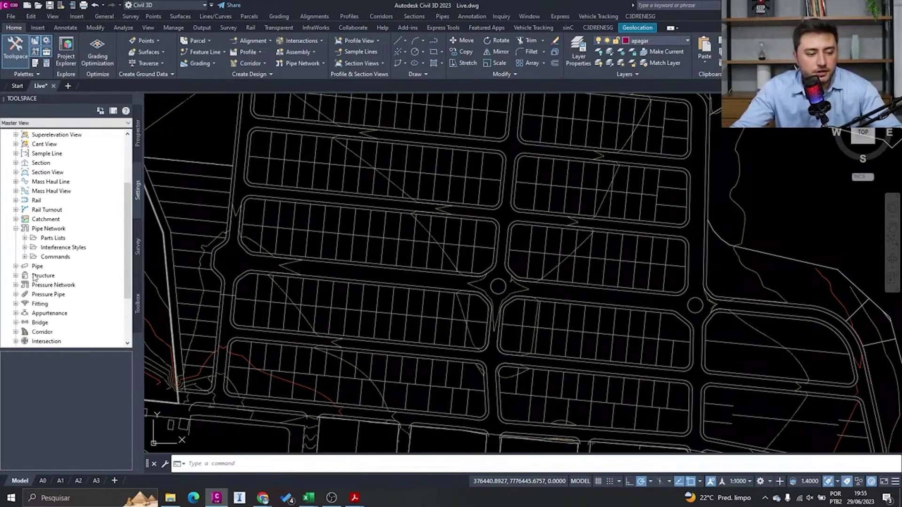
pyautogui.click(51, 238)
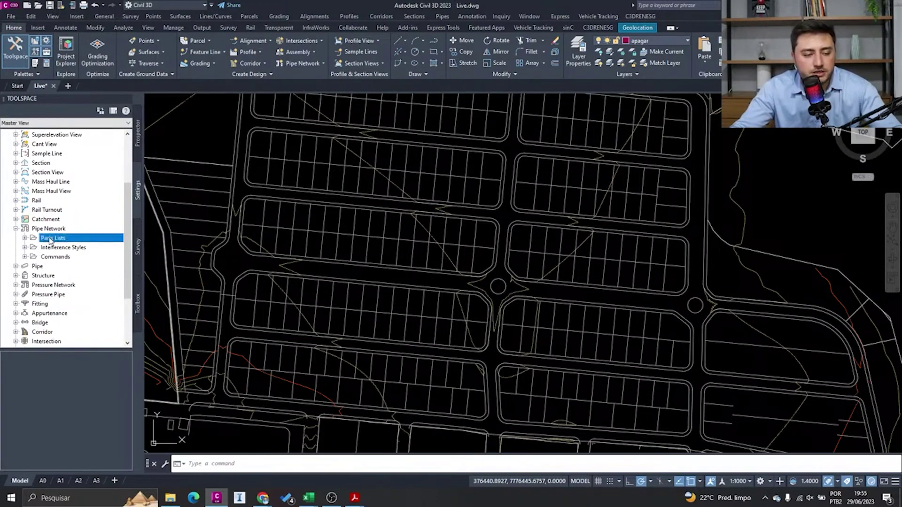
pyautogui.click(25, 238)
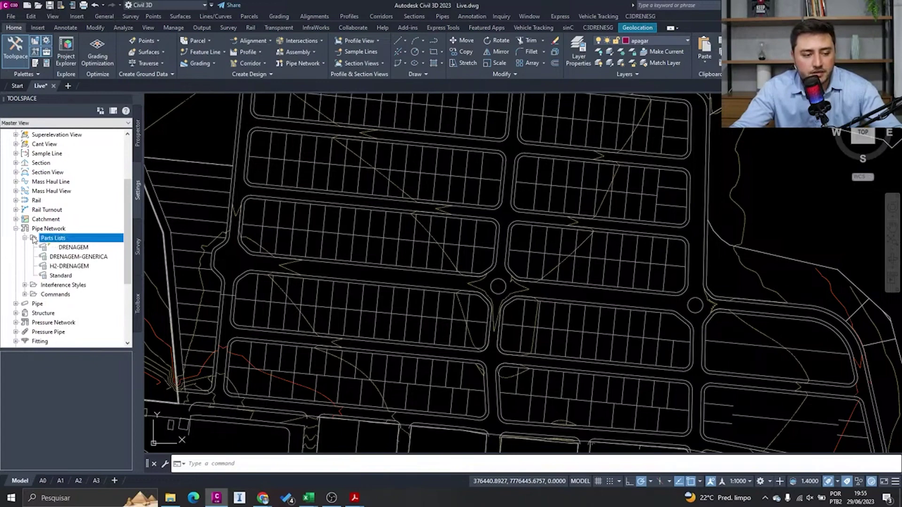
pyautogui.rightClick(56, 239)
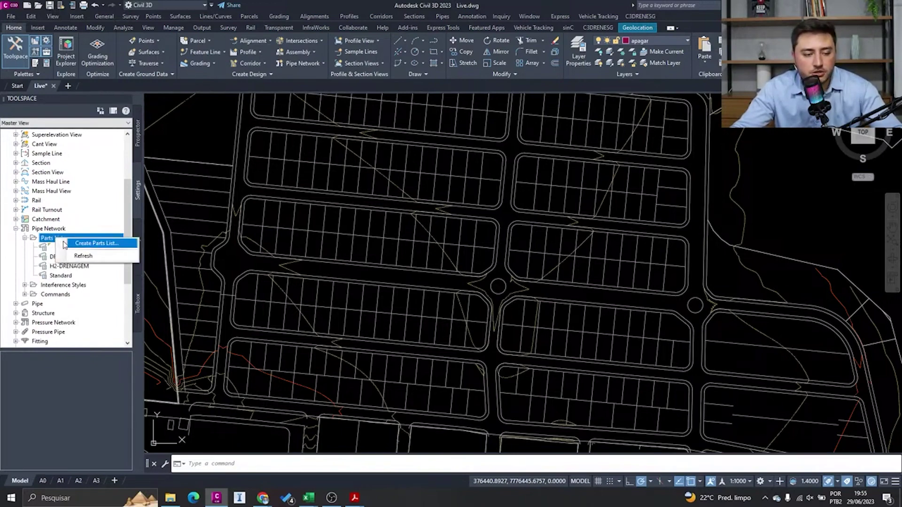
pyautogui.click(79, 243)
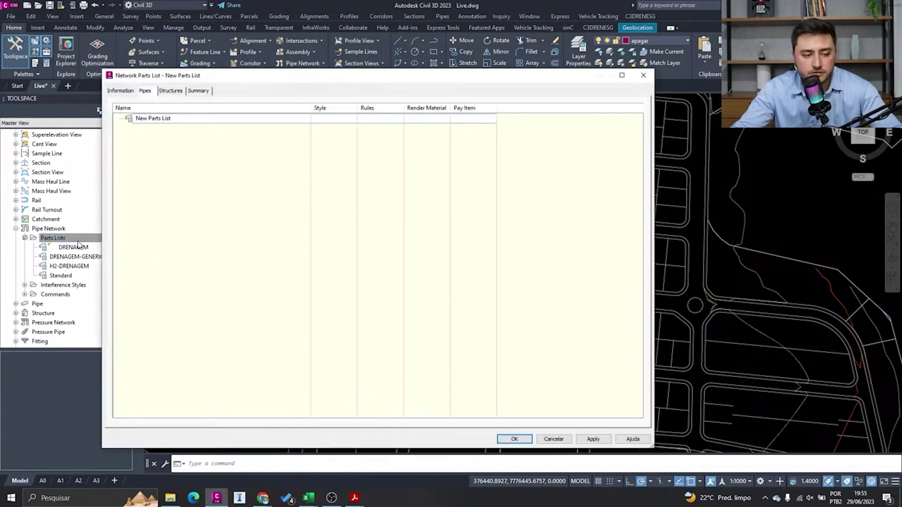
pyautogui.moveTo(151, 114); pyautogui.dragTo(113, 114)
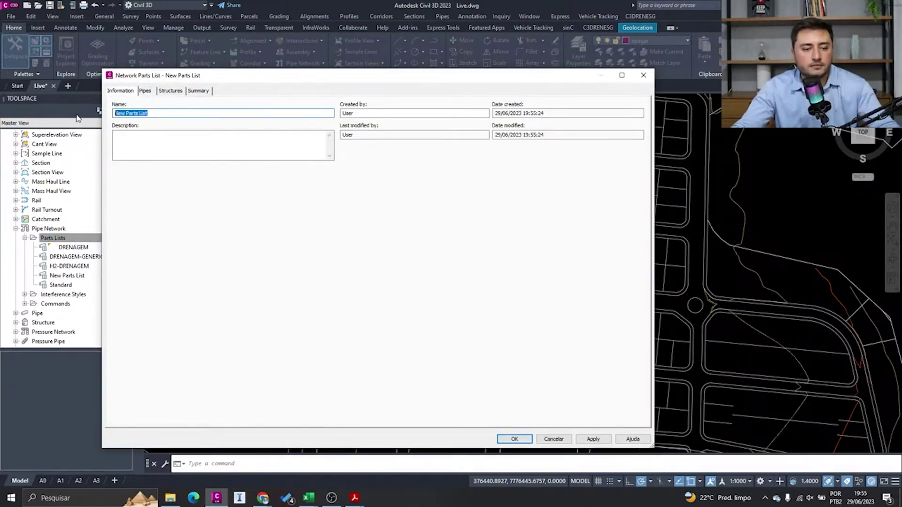
pyautogui.write('ESGOTO')
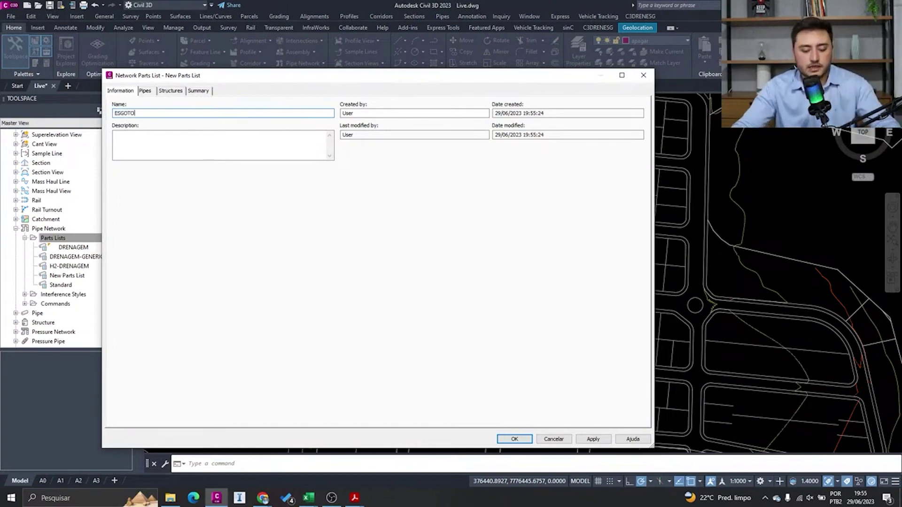
pyautogui.write('-LIVE')
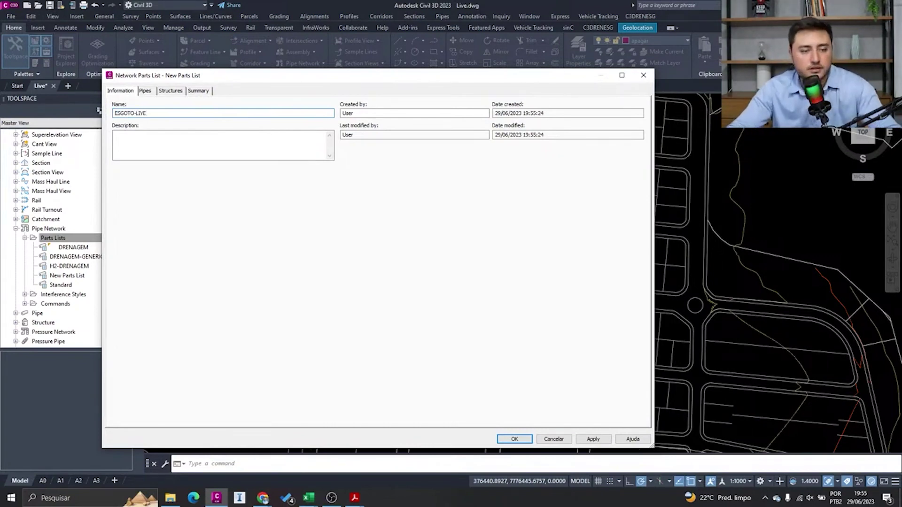
# Start adding a pipe part family to the parts list and select TUBO DE PVC among the circular pipes
pyautogui.click(146, 91)
pyautogui.click(170, 91)
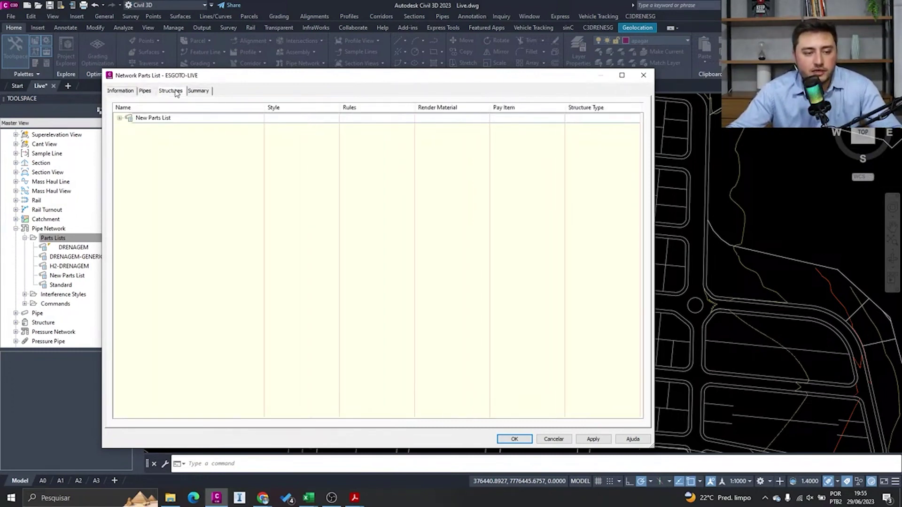
pyautogui.click(145, 91)
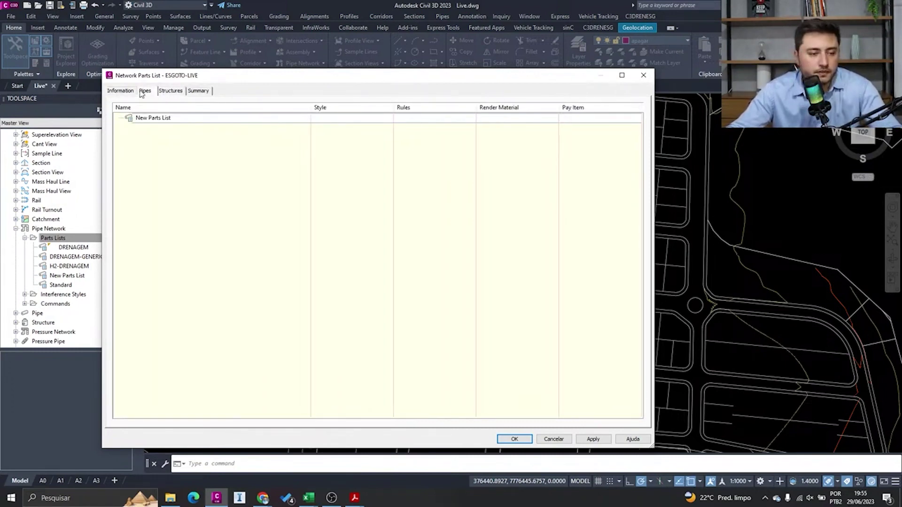
pyautogui.rightClick(146, 119)
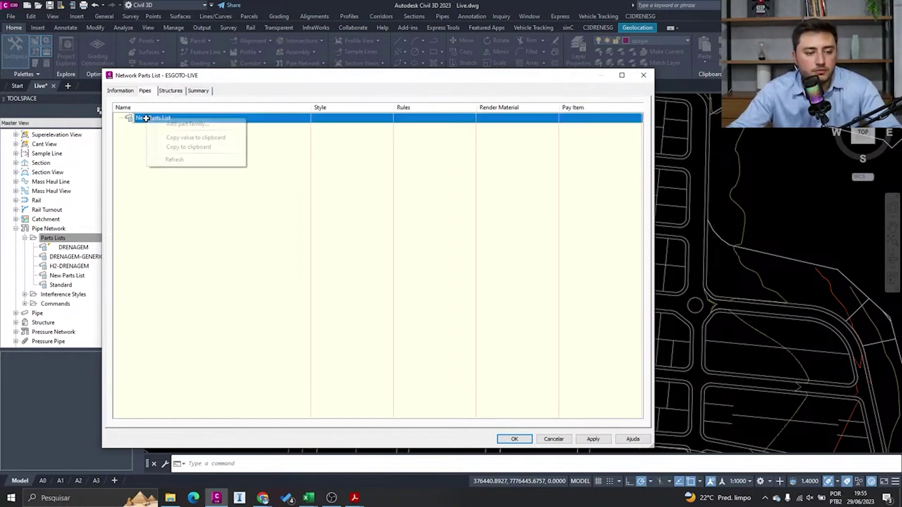
pyautogui.click(217, 124)
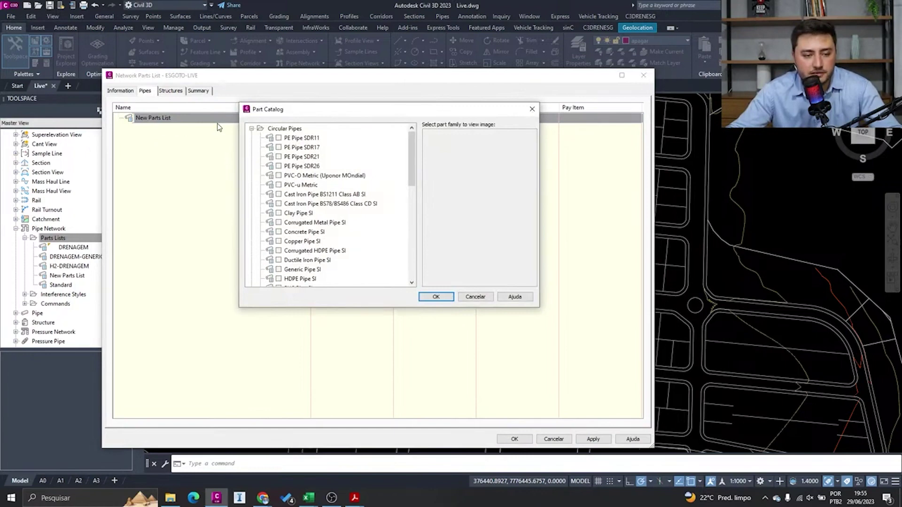
pyautogui.click(307, 157)
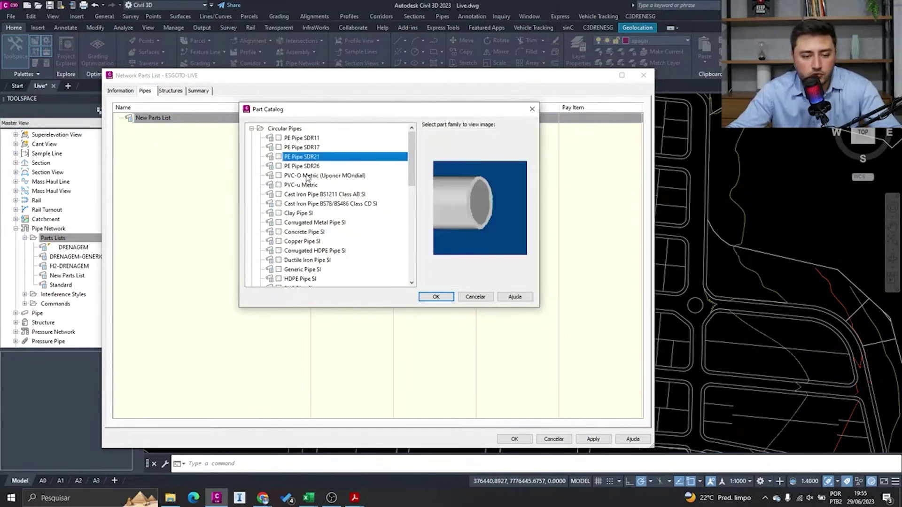
pyautogui.scroll(-6, 307, 195)
pyautogui.click(301, 222)
pyautogui.click(279, 222)
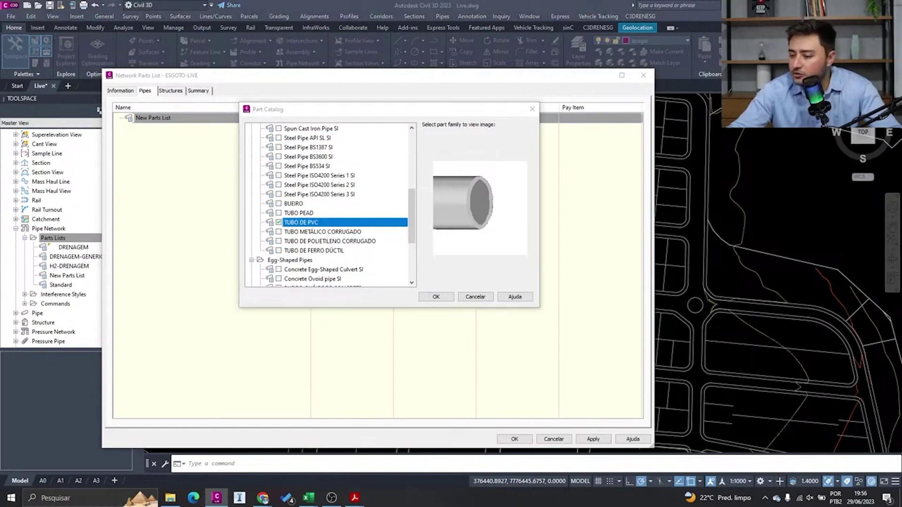
# Switch to the sewer feasibility PDF in Acrobat Reader, check the minimum collector diameter and material in item 2.6, and return to Civil 3D
pyautogui.hotkey('alt', 'Tab')
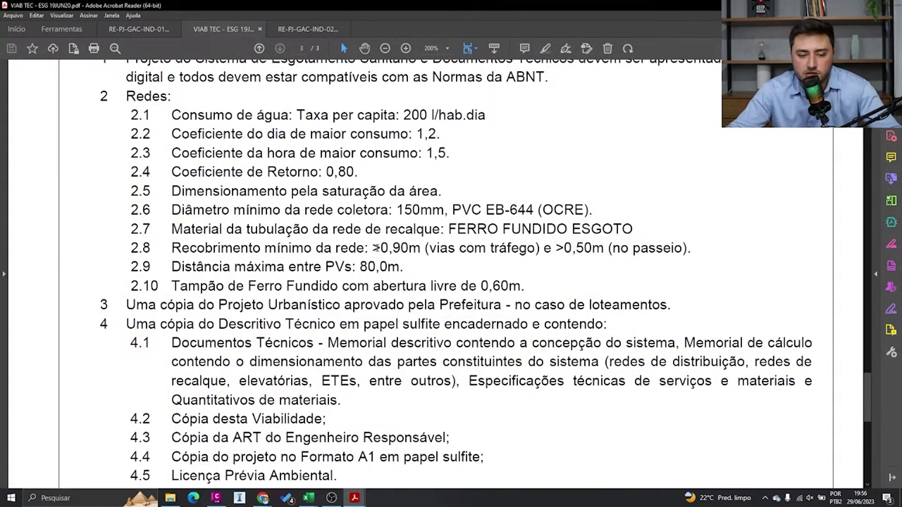
pyautogui.scroll(1, 376, 248)
pyautogui.moveTo(396, 232); pyautogui.dragTo(594, 232)
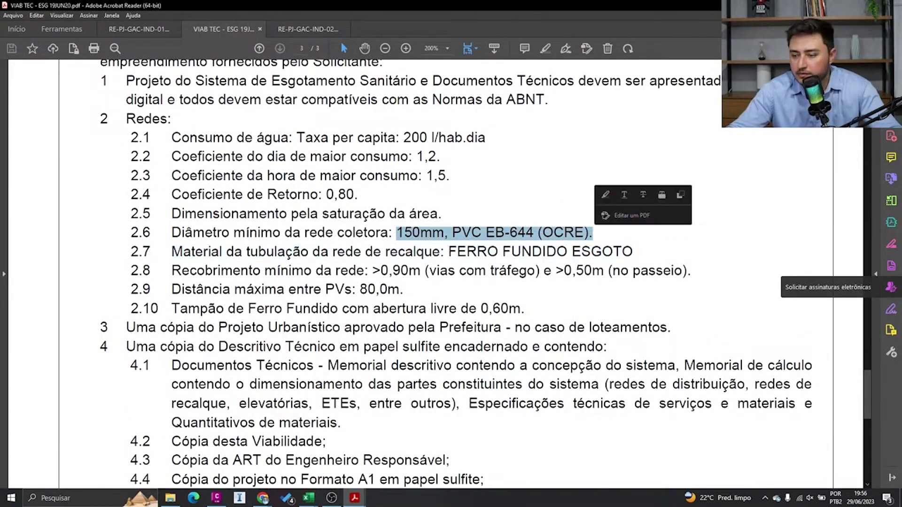
pyautogui.hotkey('alt', 'Tab')
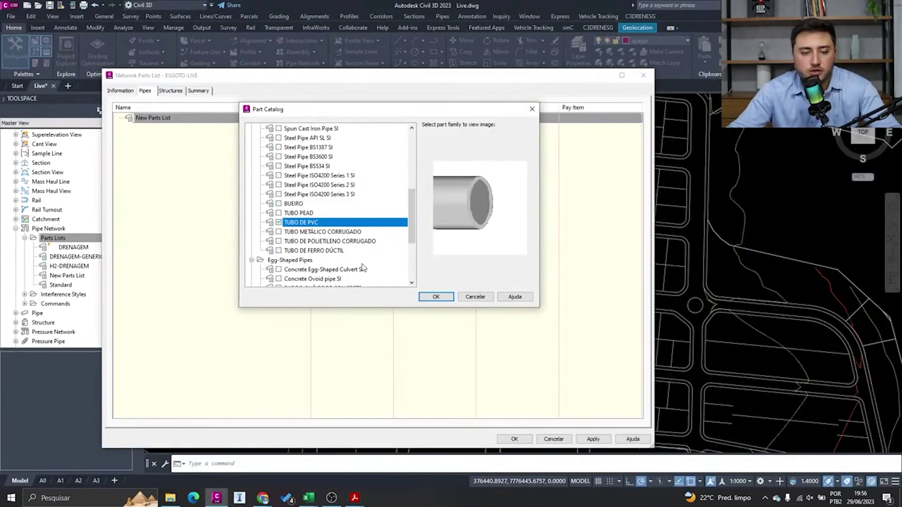
# Confirm the TUBO DE PVC family and add a part size with a 150 mm inner pipe diameter to it
pyautogui.click(445, 296)
pyautogui.click(119, 118)
pyautogui.click(177, 130)
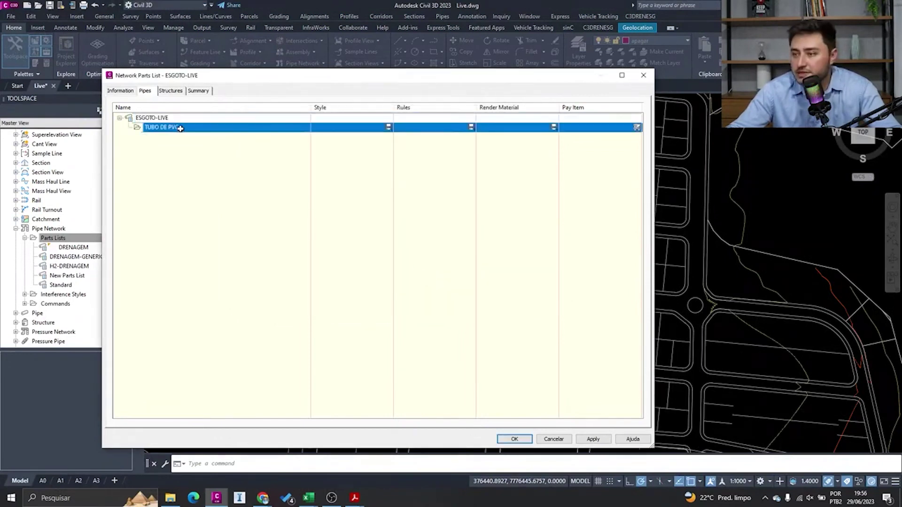
pyautogui.rightClick(180, 128)
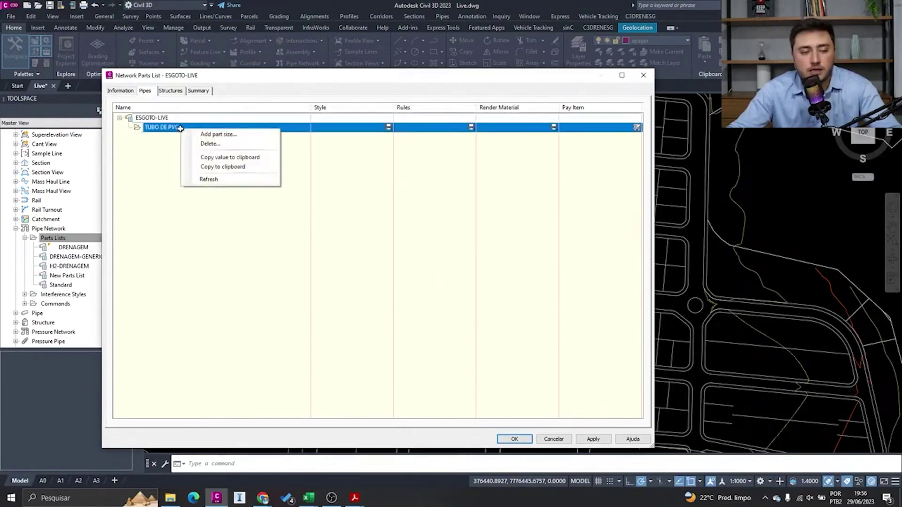
pyautogui.click(208, 134)
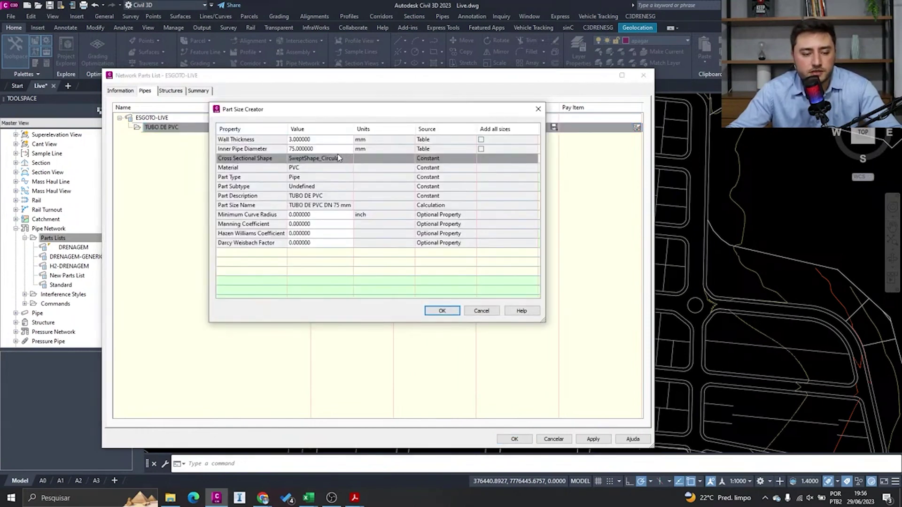
pyautogui.click(337, 149)
pyautogui.click(350, 149)
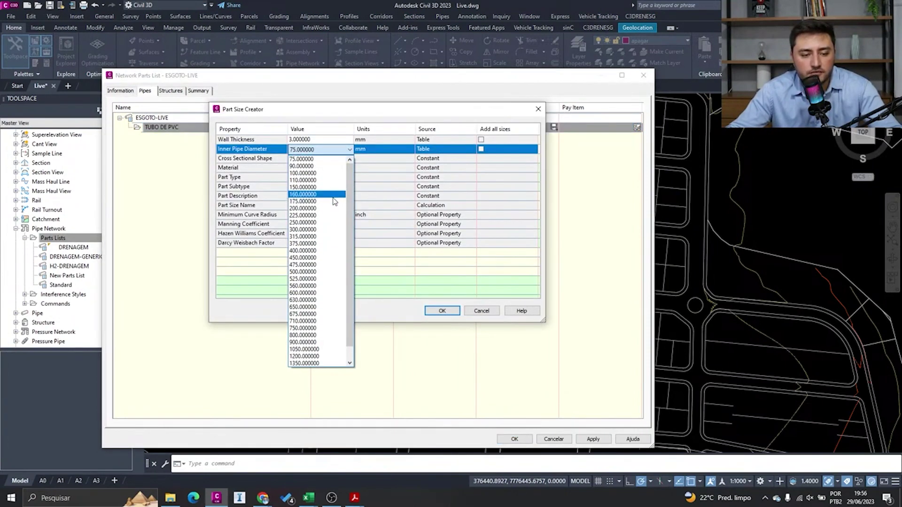
pyautogui.click(323, 187)
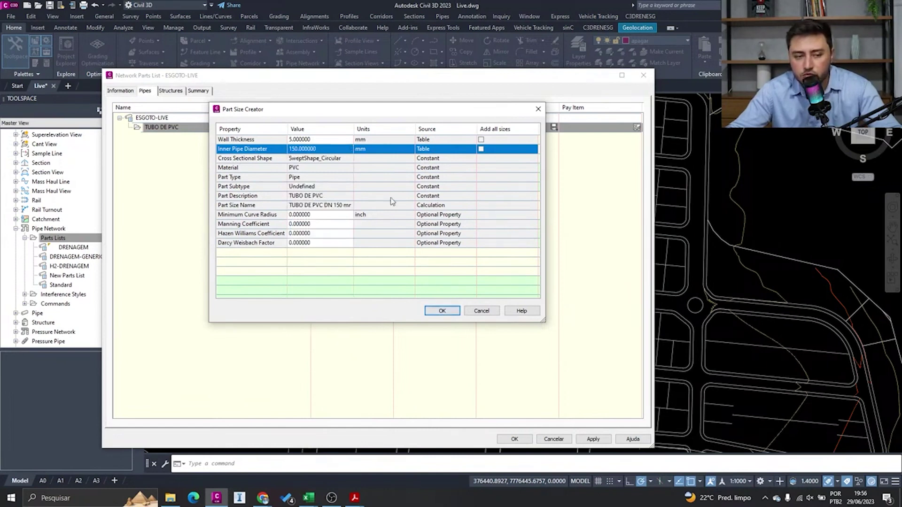
pyautogui.click(440, 311)
pyautogui.click(128, 128)
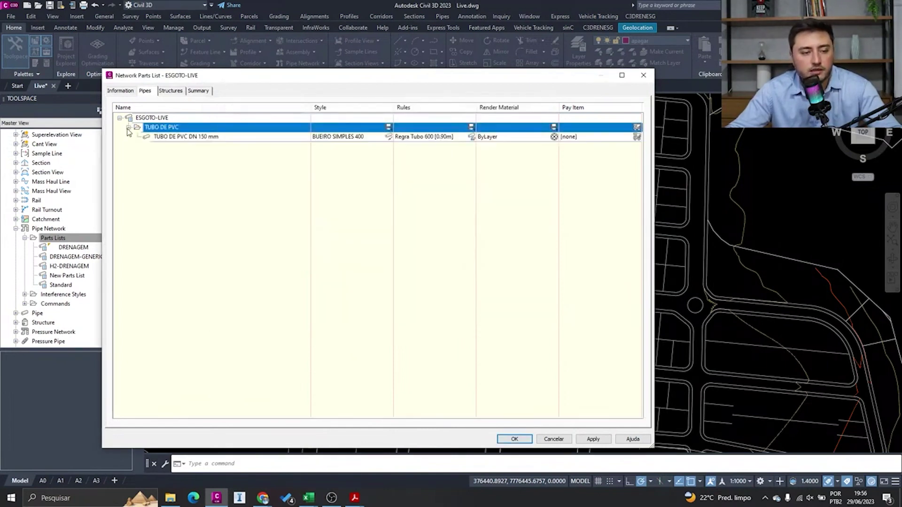
# Assign the ESG PVC 150mm pipe style to the TUBO DE PVC DN 150 mm part
pyautogui.click(177, 138)
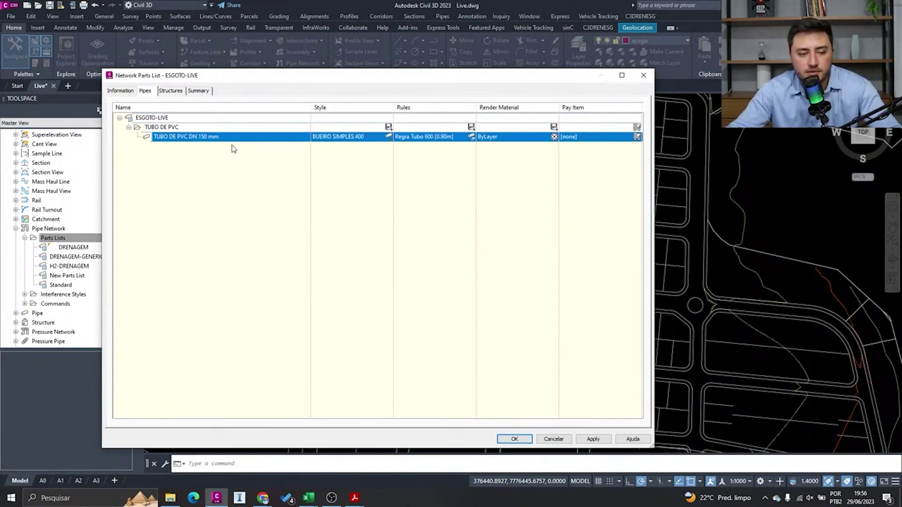
pyautogui.click(388, 140)
pyautogui.click(434, 107)
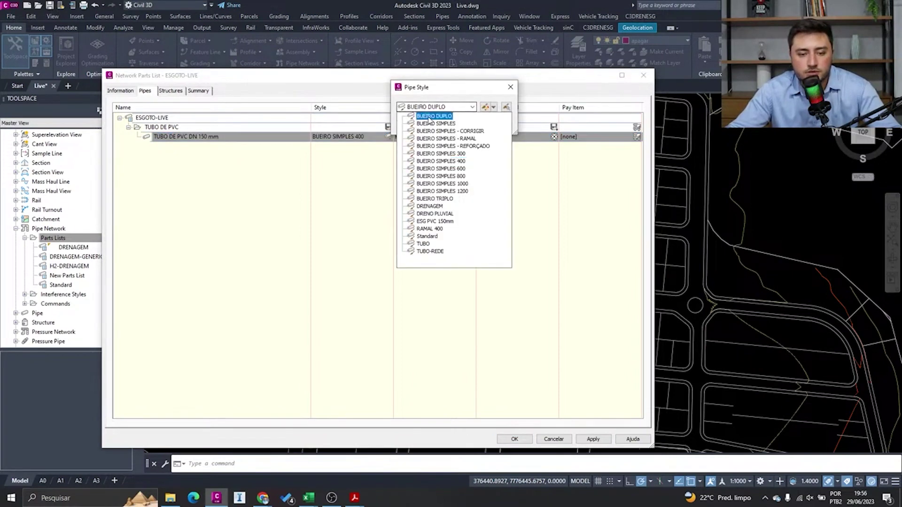
pyautogui.click(440, 220)
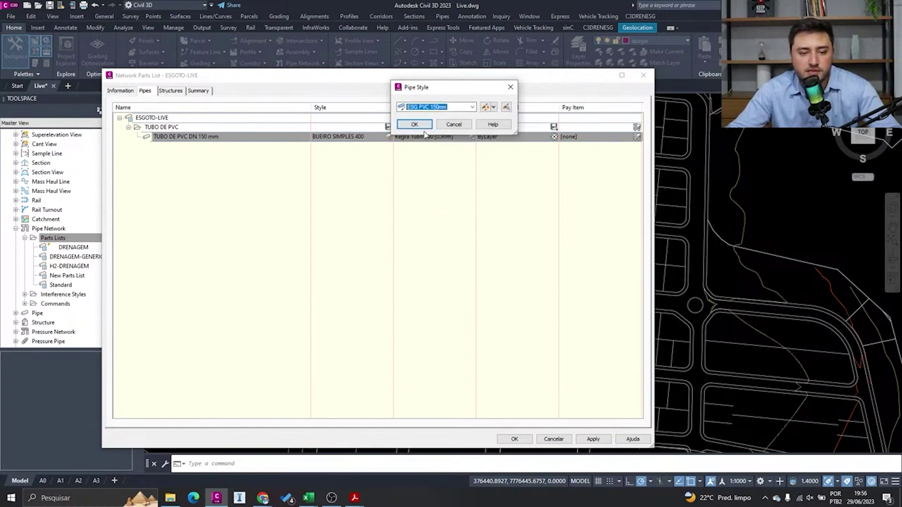
pyautogui.click(417, 125)
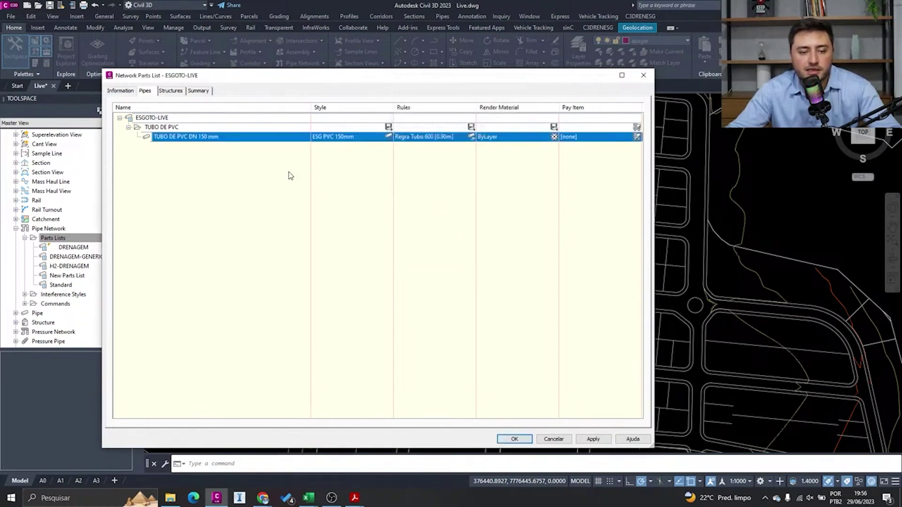
# Start adding a structure part family to the parts list and select Cylindrical Junction Structure NF SI among the junction structures without frames
pyautogui.click(182, 92)
pyautogui.click(120, 119)
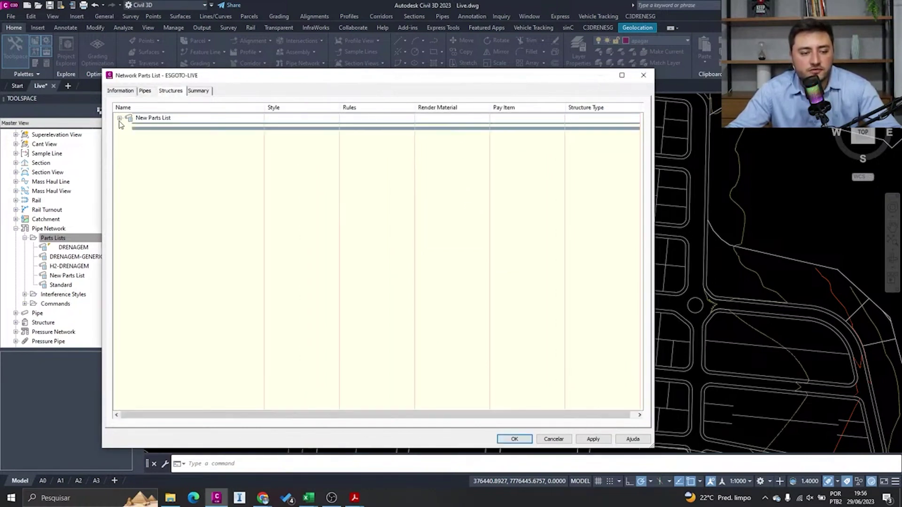
pyautogui.click(129, 128)
pyautogui.click(206, 119)
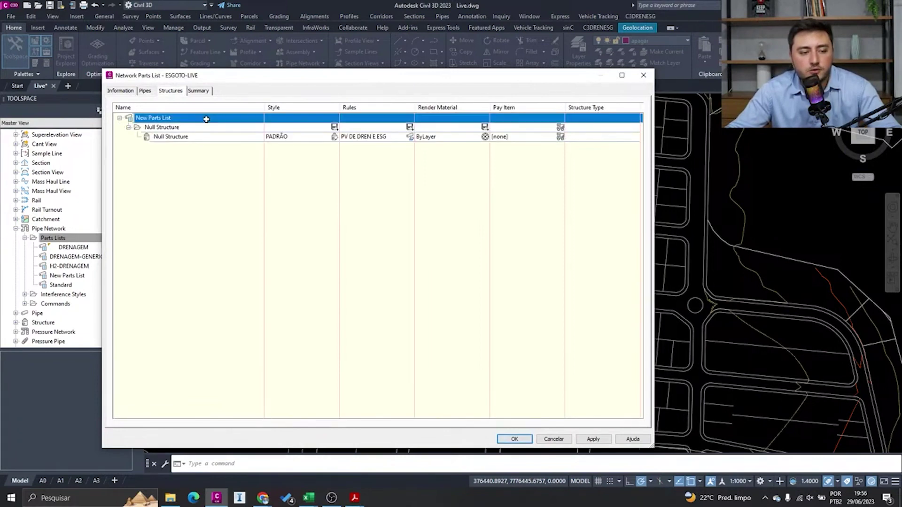
pyautogui.rightClick(207, 119)
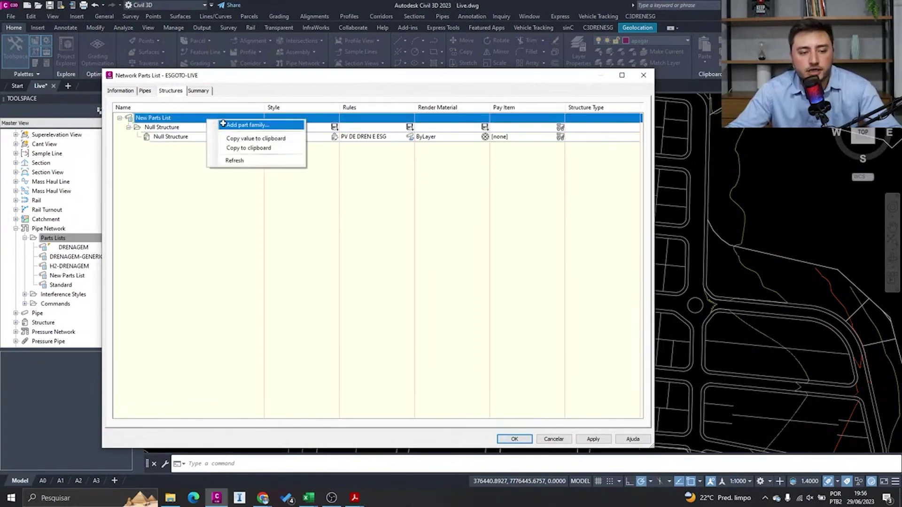
pyautogui.click(224, 124)
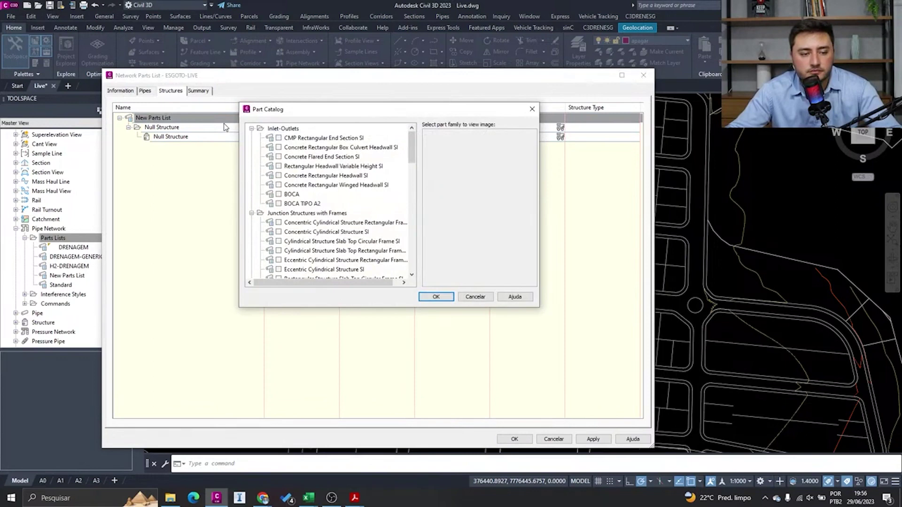
pyautogui.scroll(-7, 358, 238)
pyautogui.scroll(-10, 360, 233)
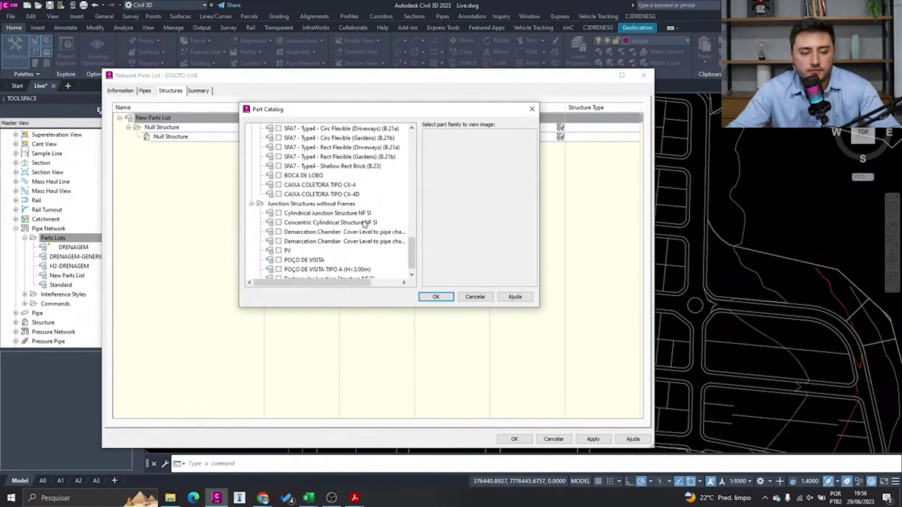
pyautogui.click(324, 226)
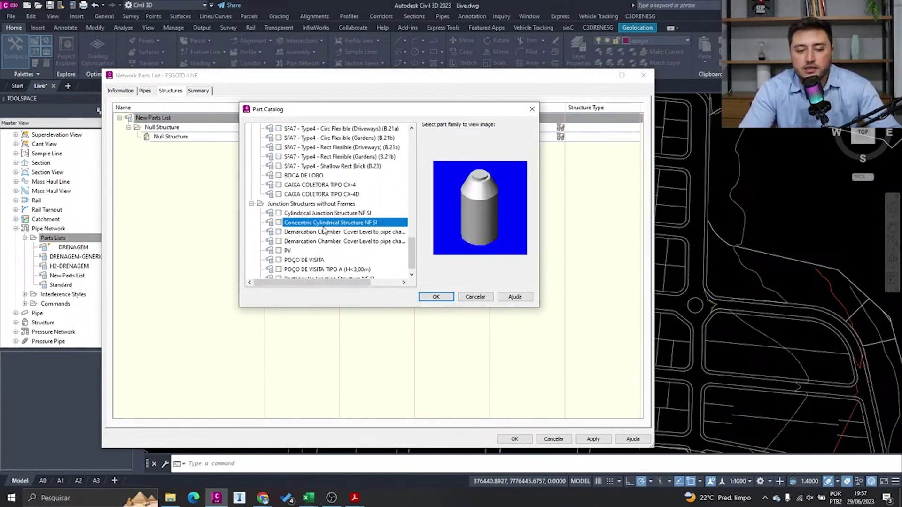
pyautogui.click(324, 230)
pyautogui.press('Up')
pyautogui.press('Up')
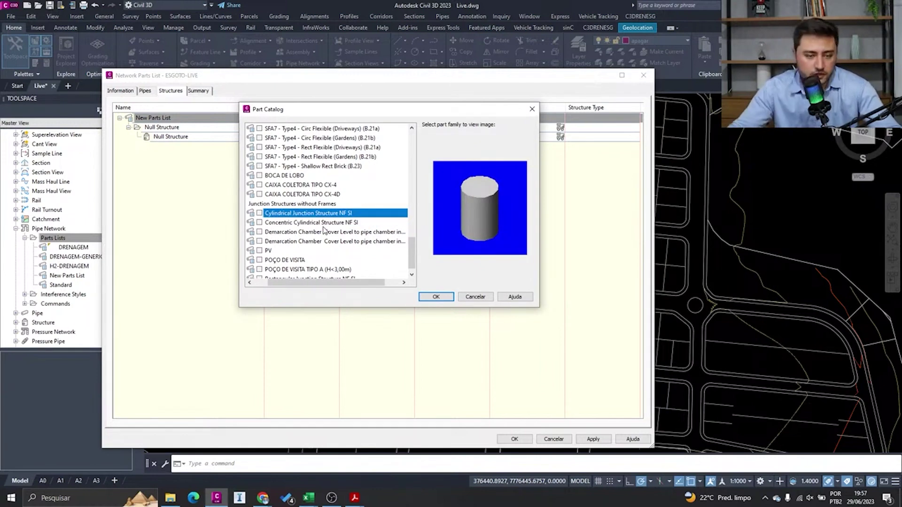
pyautogui.click(259, 213)
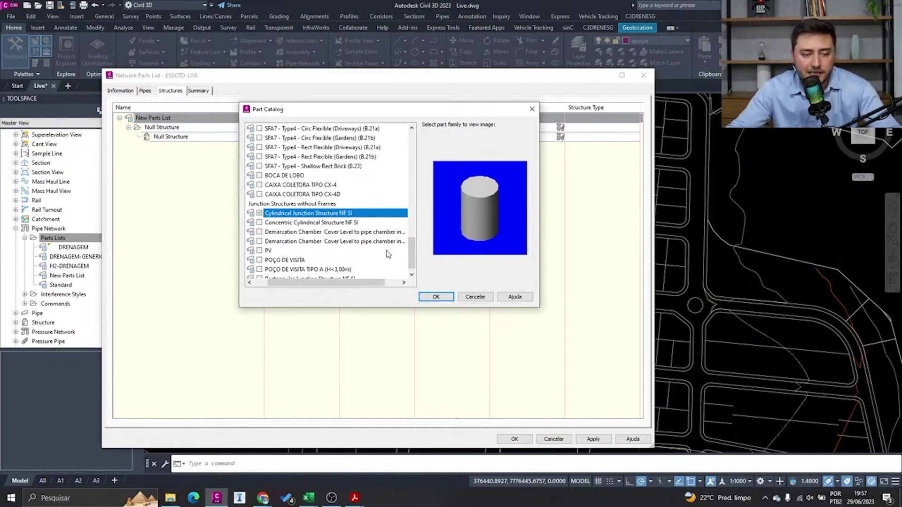
# Preview the other frameless structures, including POÇO DE VISITA TIPO A (H<3,00m), and confirm the Cylindrical Junction Structure NF SI family
pyautogui.click(281, 258)
pyautogui.click(290, 269)
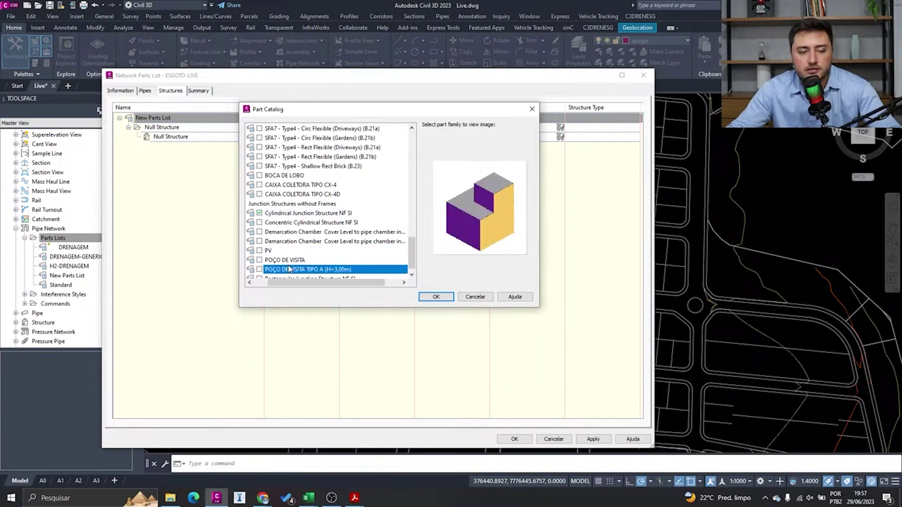
pyautogui.click(303, 275)
pyautogui.click(327, 216)
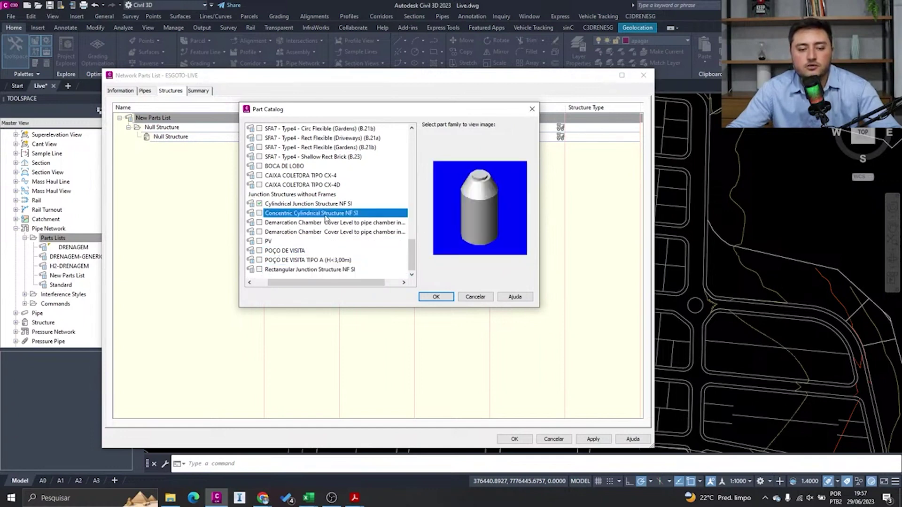
pyautogui.click(297, 205)
pyautogui.click(446, 299)
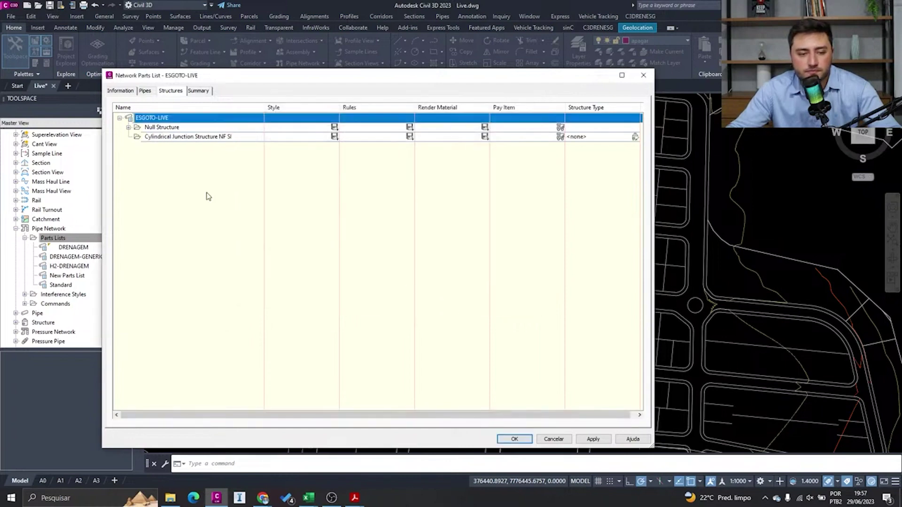
# Add a part size with a 1200 mm inner structure diameter to the Cylindrical Junction Structure NF SI family
pyautogui.click(158, 137)
pyautogui.rightClick(195, 146)
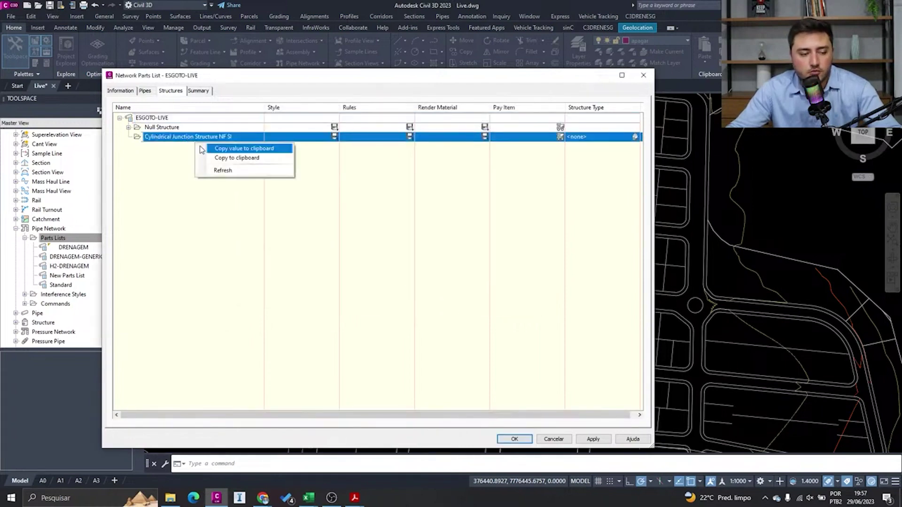
pyautogui.click(172, 137)
pyautogui.rightClick(172, 137)
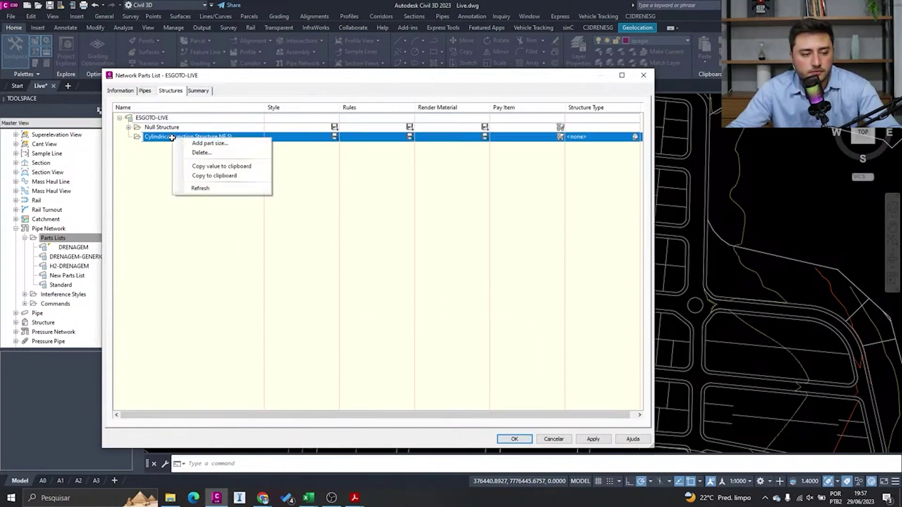
pyautogui.click(185, 144)
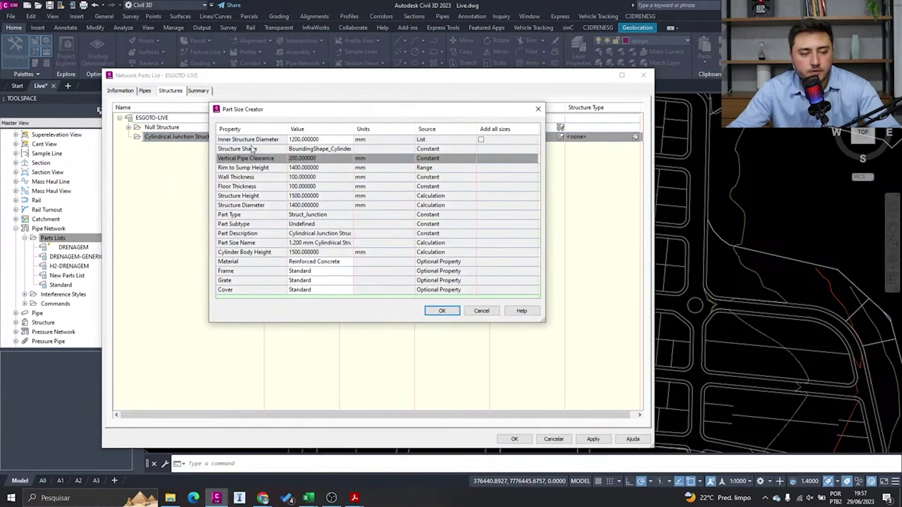
pyautogui.click(342, 138)
pyautogui.click(348, 140)
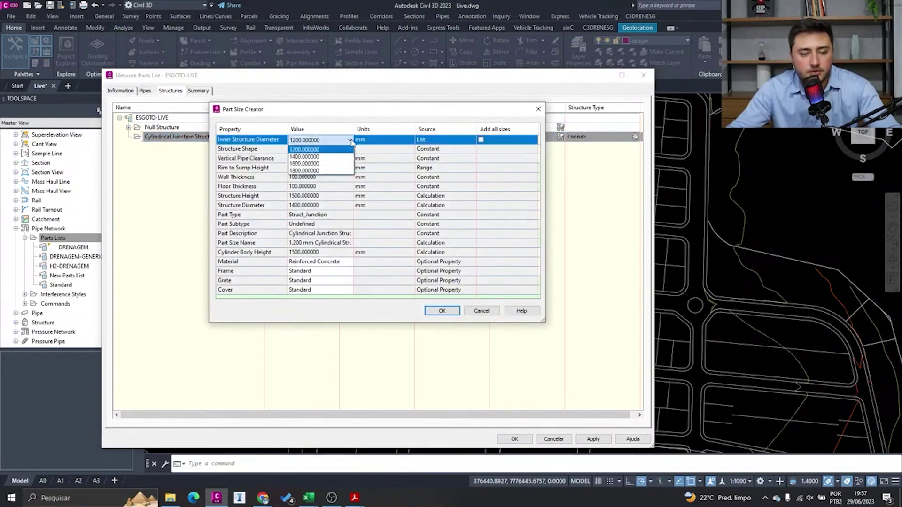
pyautogui.click(343, 151)
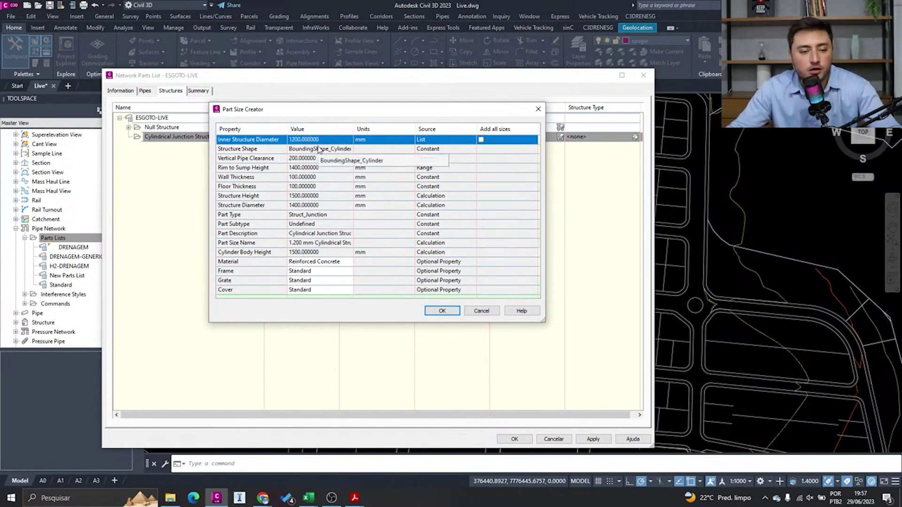
pyautogui.click(449, 312)
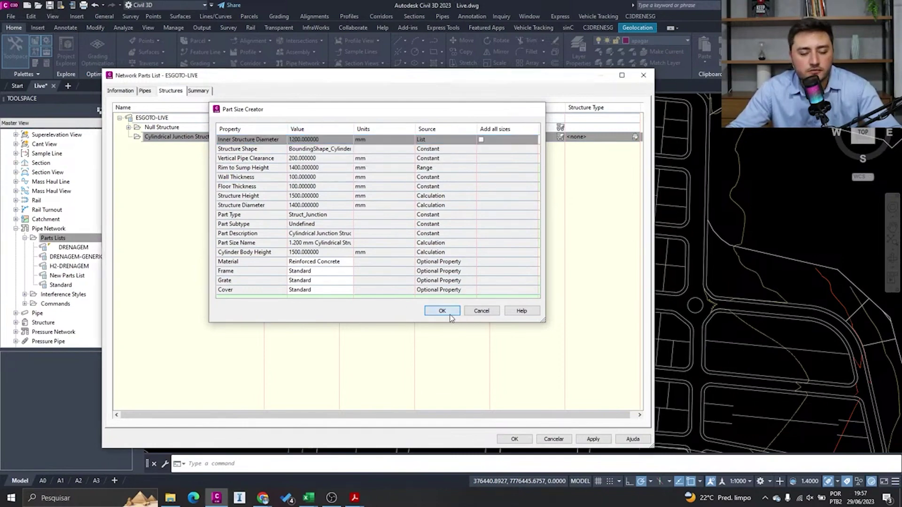
pyautogui.click(128, 137)
pyautogui.click(179, 147)
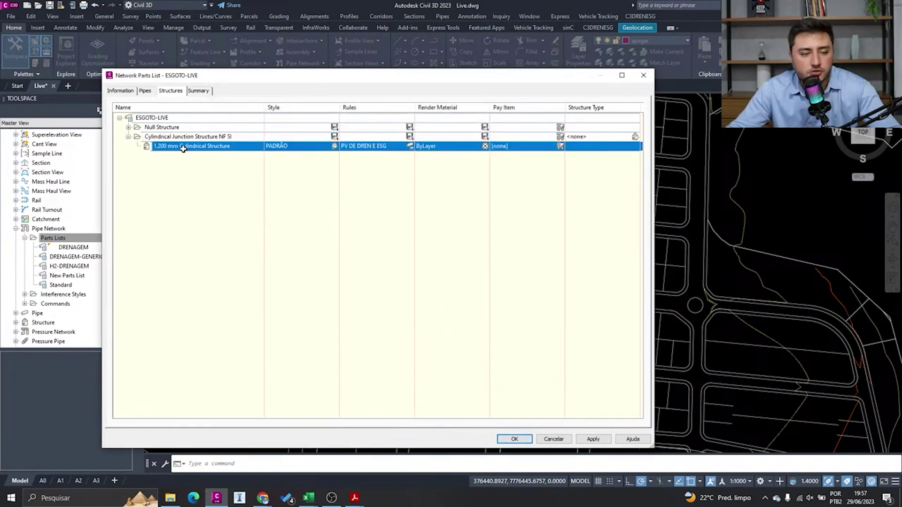
pyautogui.click(216, 147)
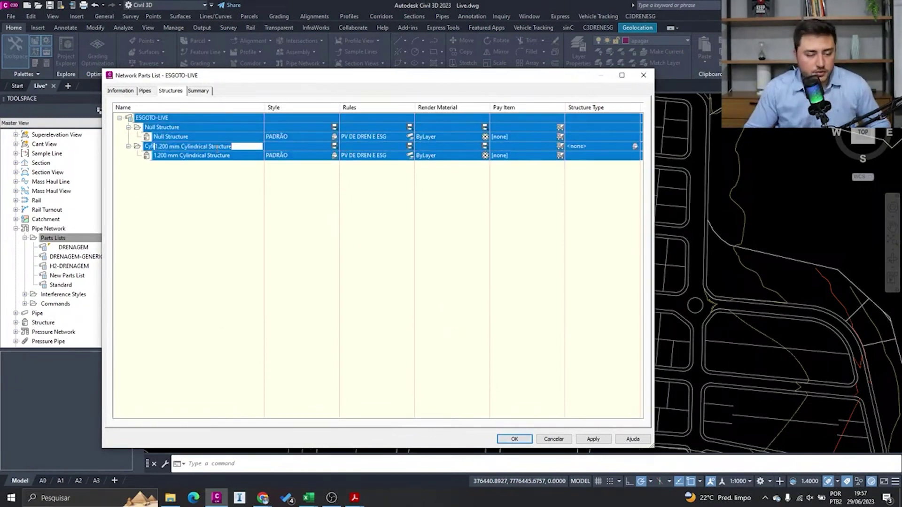
pyautogui.click(219, 178)
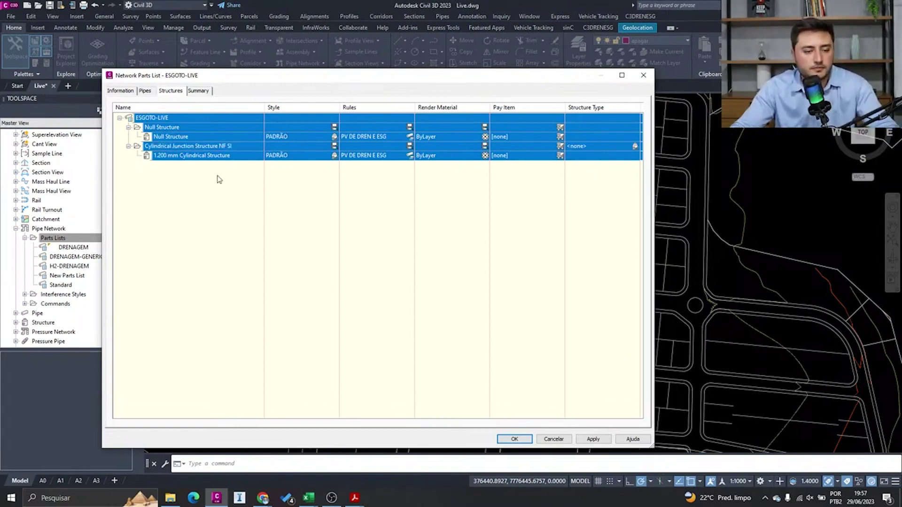
pyautogui.click(288, 141)
pyautogui.click(219, 156)
pyautogui.click(230, 156)
pyautogui.doubleClick(230, 156)
pyautogui.moveTo(233, 155); pyautogui.dragTo(155, 155)
pyautogui.press('Return')
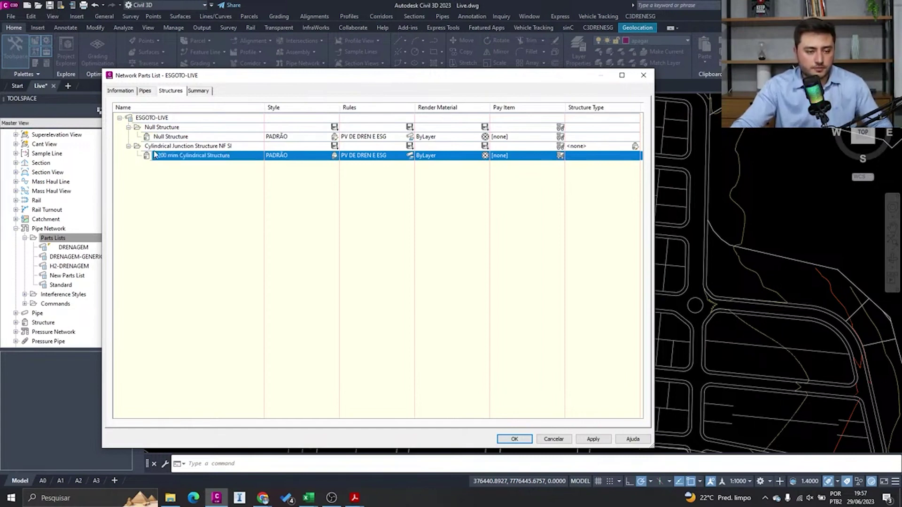
# Rename the 1.200 mm Cylindrical Structure part as PV-ESGOTO and save the ESGOTO-LIVE parts list
pyautogui.click(173, 157)
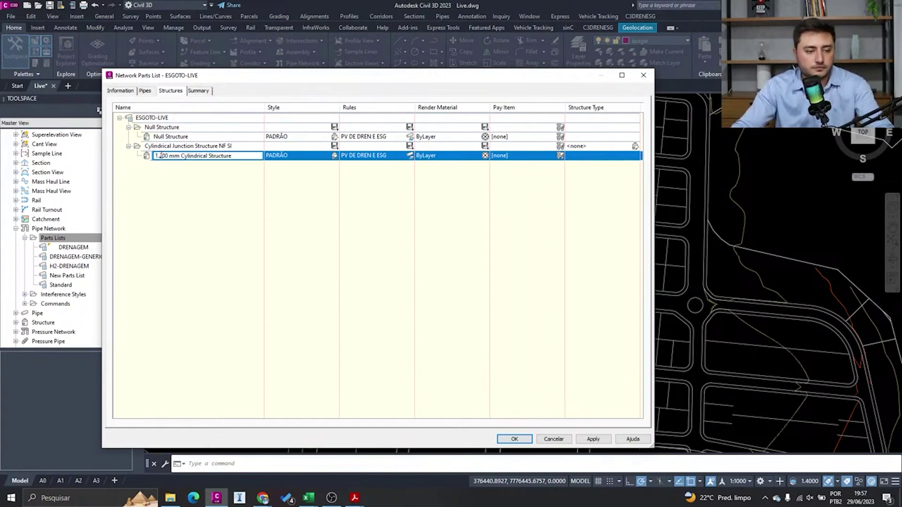
pyautogui.moveTo(157, 156); pyautogui.dragTo(245, 156)
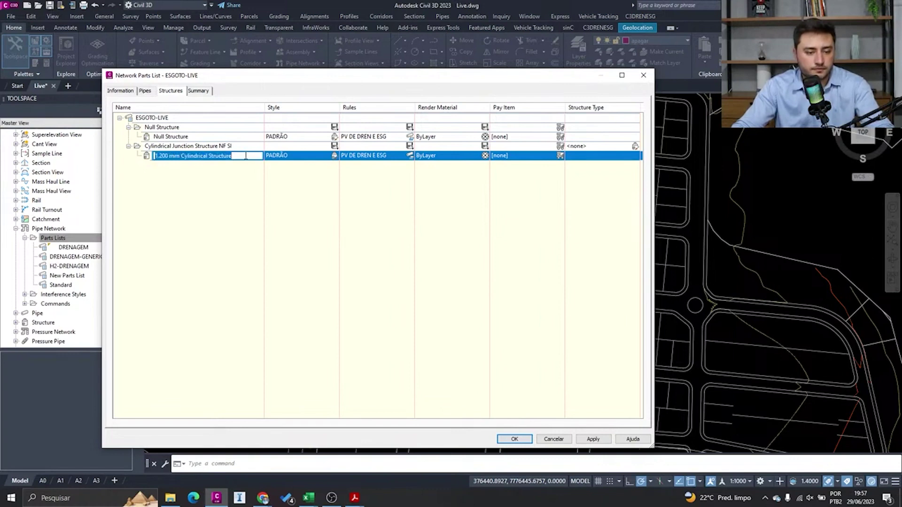
pyautogui.write('PV')
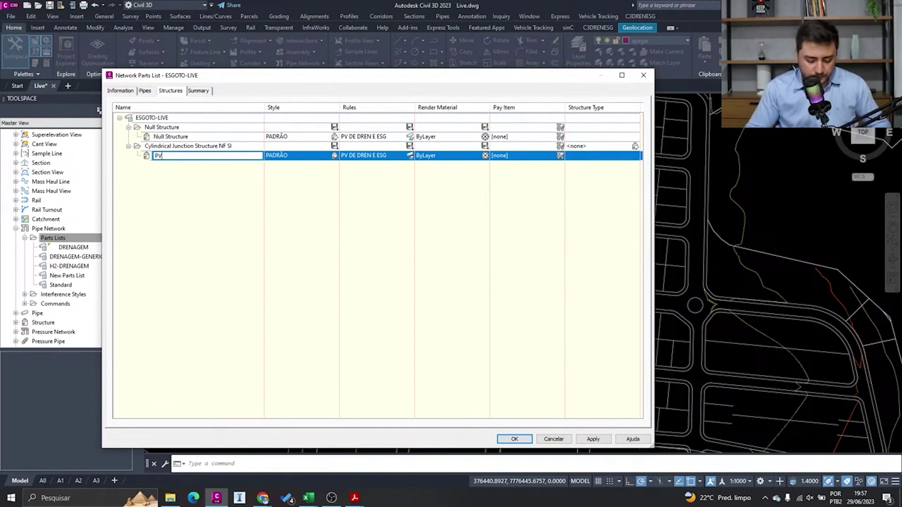
pyautogui.write('-ESGOTO')
pyautogui.press('Return')
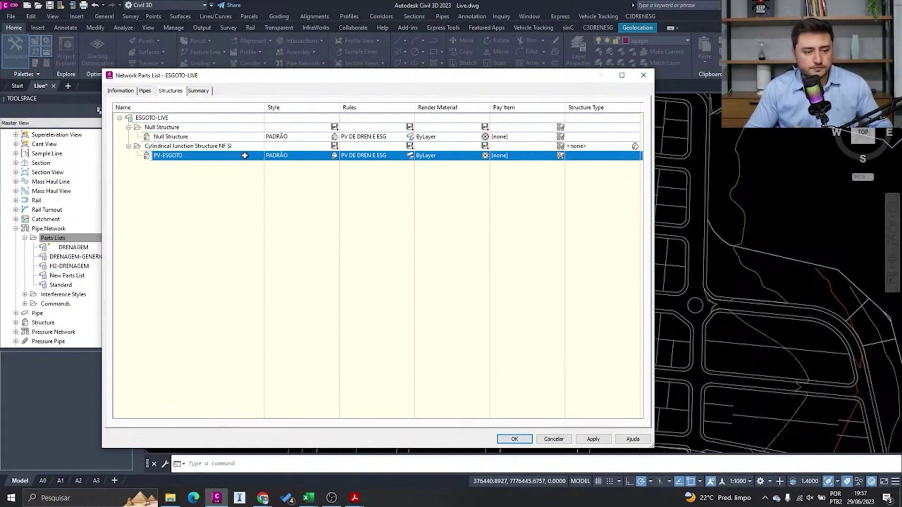
pyautogui.click(514, 438)
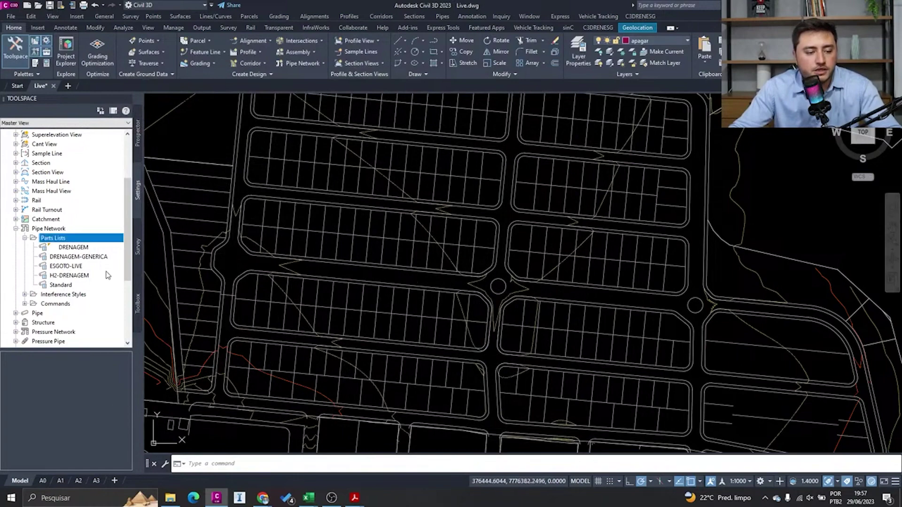
pyautogui.click(73, 267)
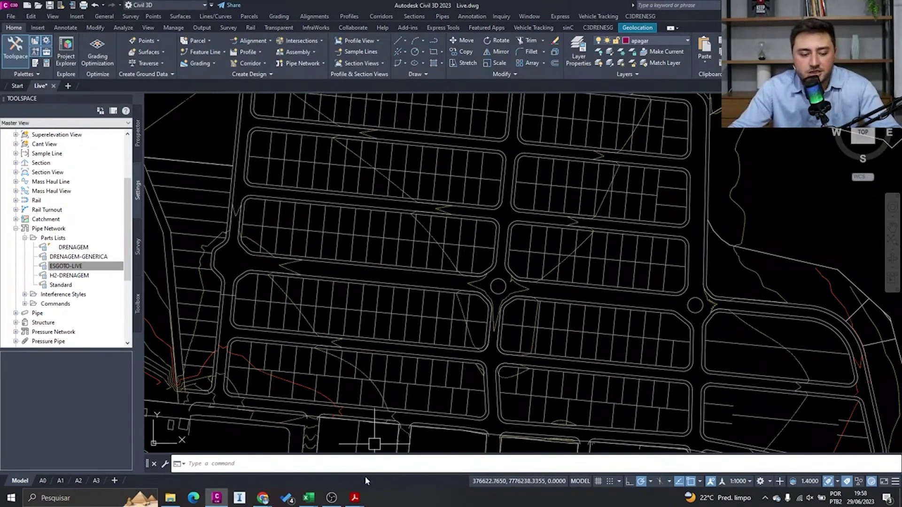
# Switch to the VIAB TEC - ESG 19JUN20 PDF in Acrobat Reader, check the minimum network cover in item 2.8, and return to Civil 3D
pyautogui.click(360, 500)
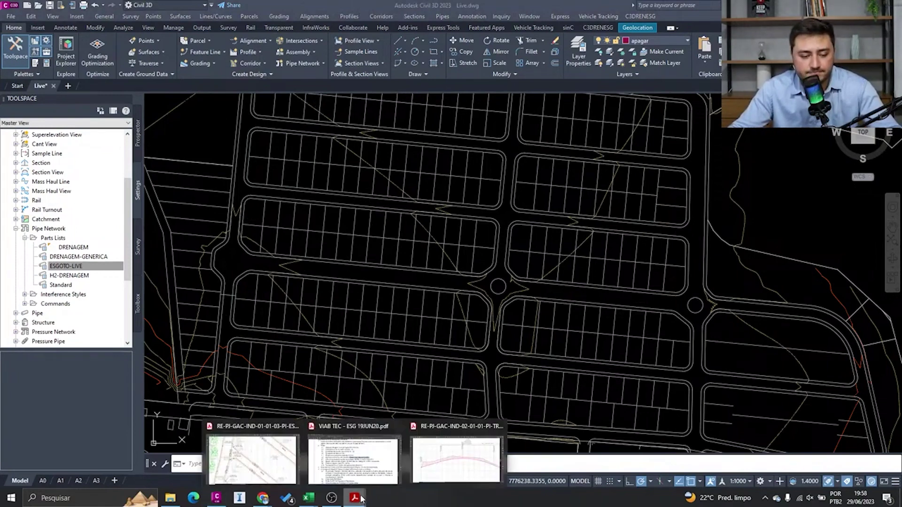
pyautogui.click(364, 460)
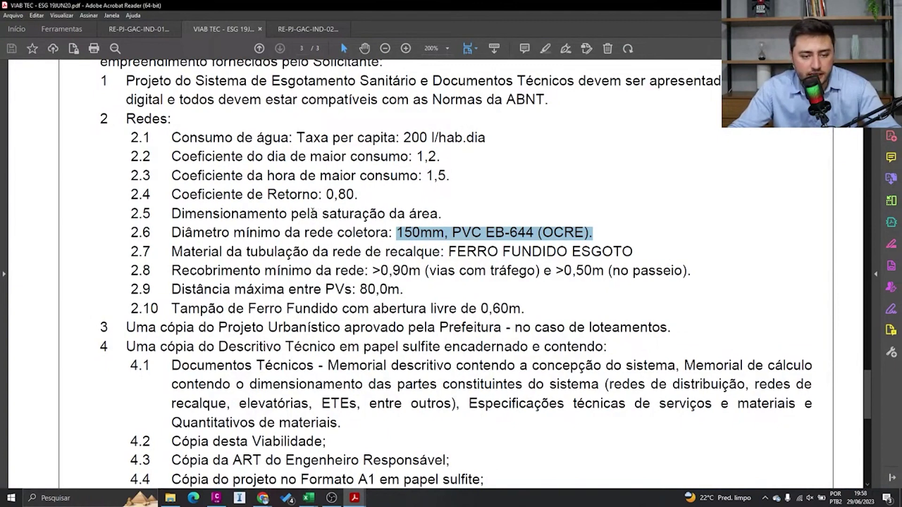
pyautogui.click(415, 242)
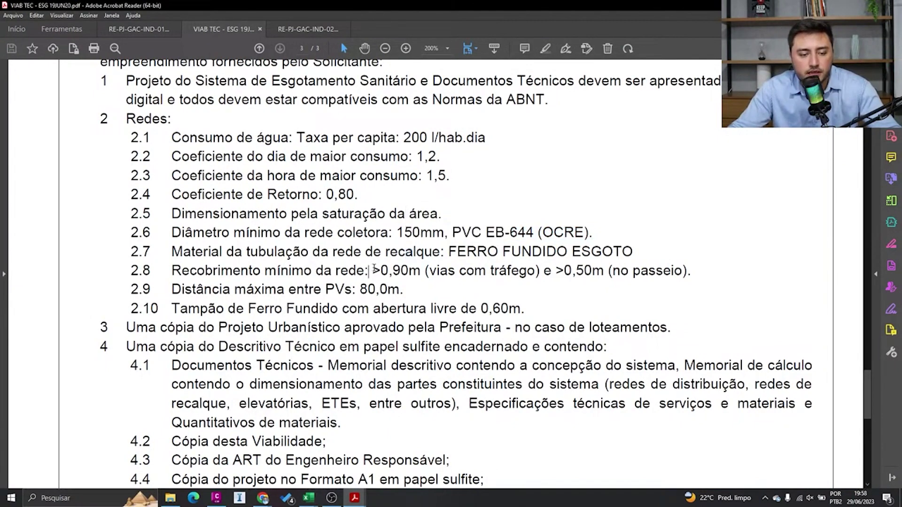
pyautogui.moveTo(375, 270); pyautogui.dragTo(419, 270)
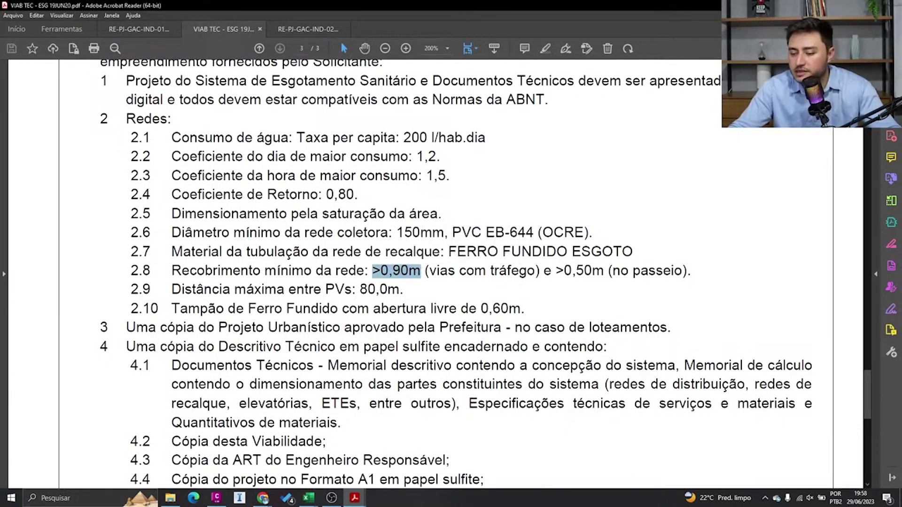
pyautogui.hotkey('alt', 'Tab')
# Open the Regra Tubo 150 Esg [0.90m] pipe rule set for editing from the drawing's pipe settings
pyautogui.click(90, 266)
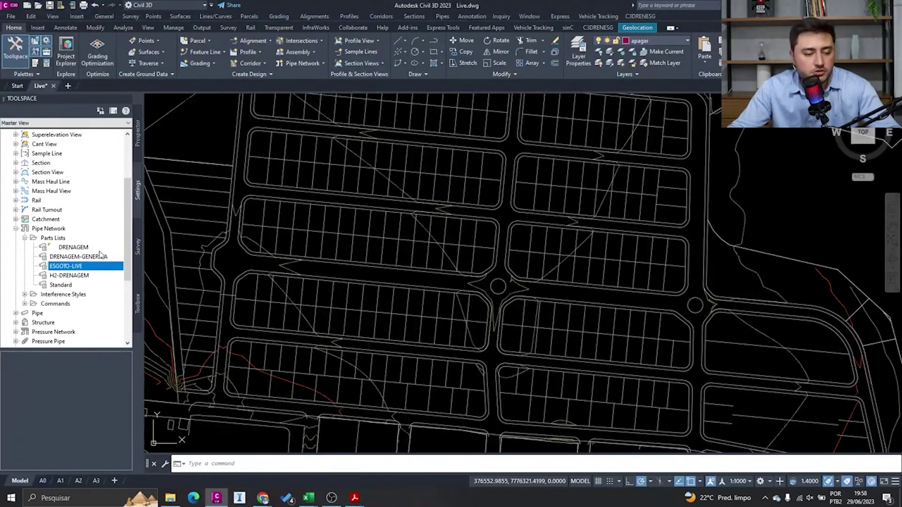
pyautogui.click(24, 239)
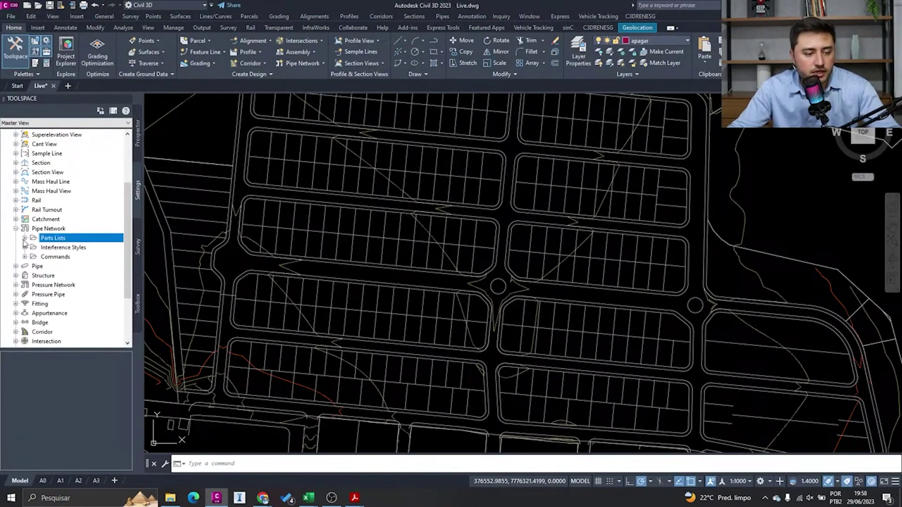
pyautogui.click(32, 269)
pyautogui.click(15, 266)
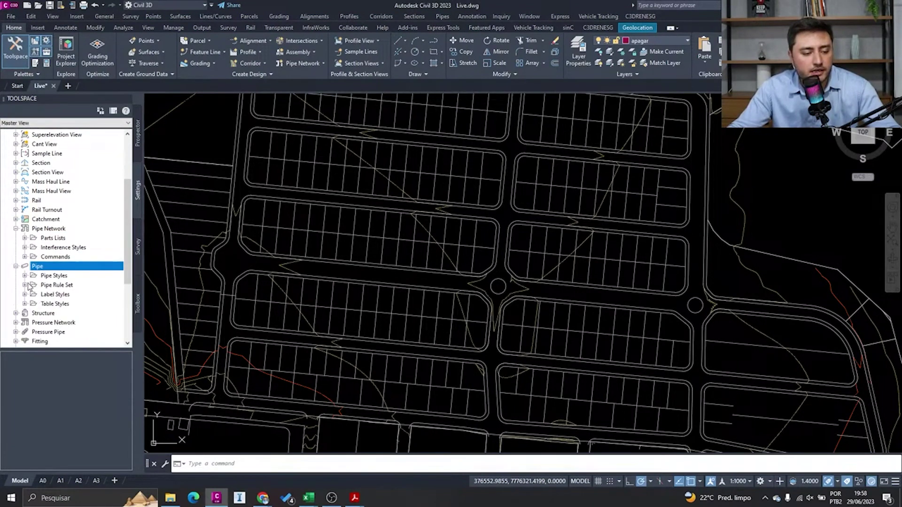
pyautogui.click(27, 285)
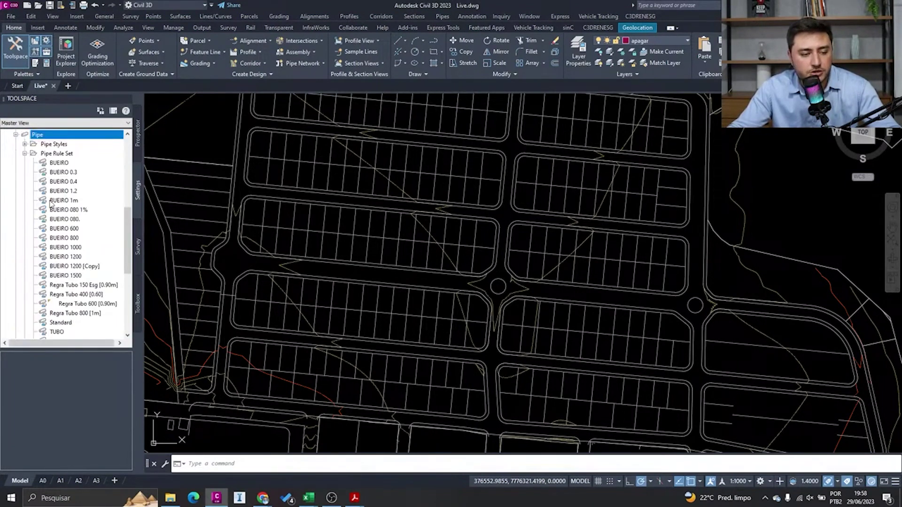
pyautogui.click(75, 156)
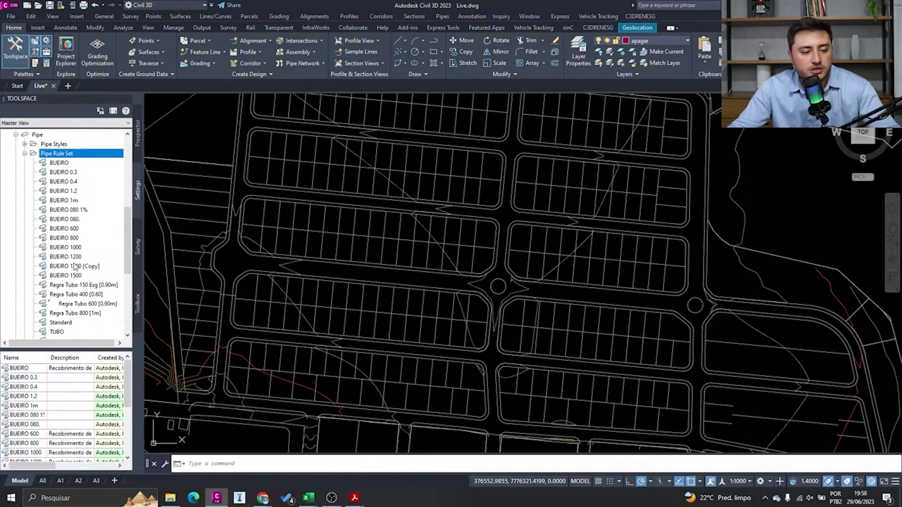
pyautogui.click(78, 294)
pyautogui.click(89, 285)
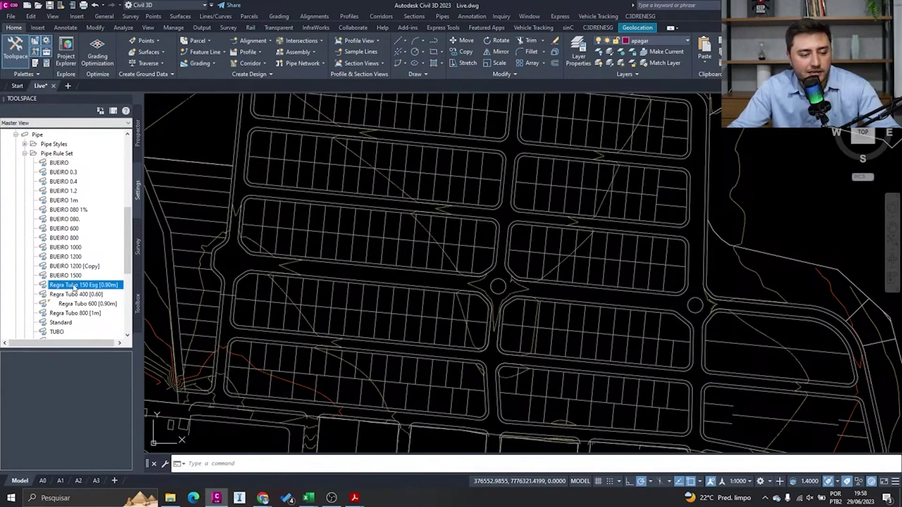
pyautogui.rightClick(117, 293)
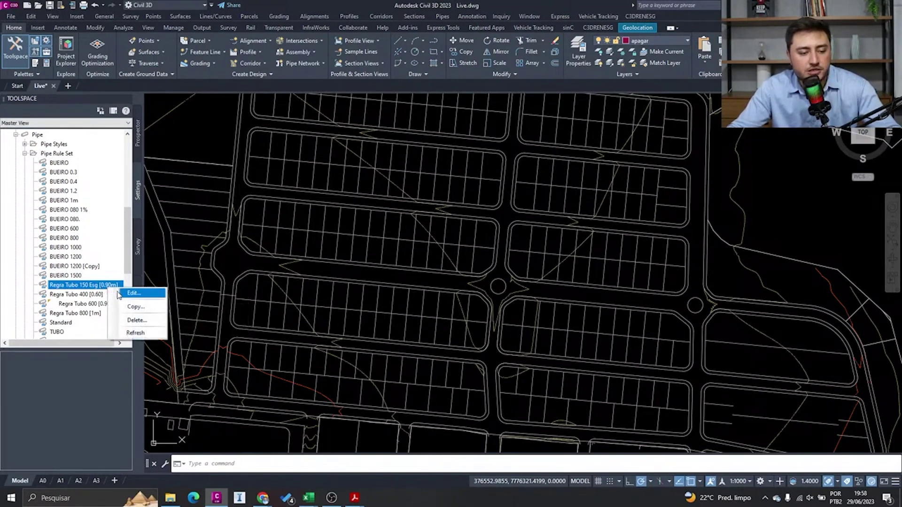
pyautogui.click(133, 293)
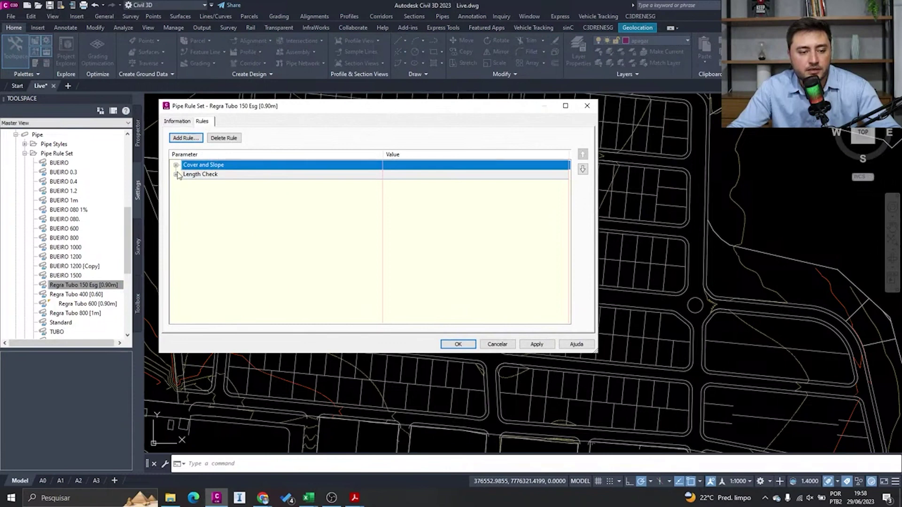
# Examine the rule set's name and the minimum and maximum slope and cover values of its Cover and Slope rule
pyautogui.click(177, 121)
pyautogui.click(224, 144)
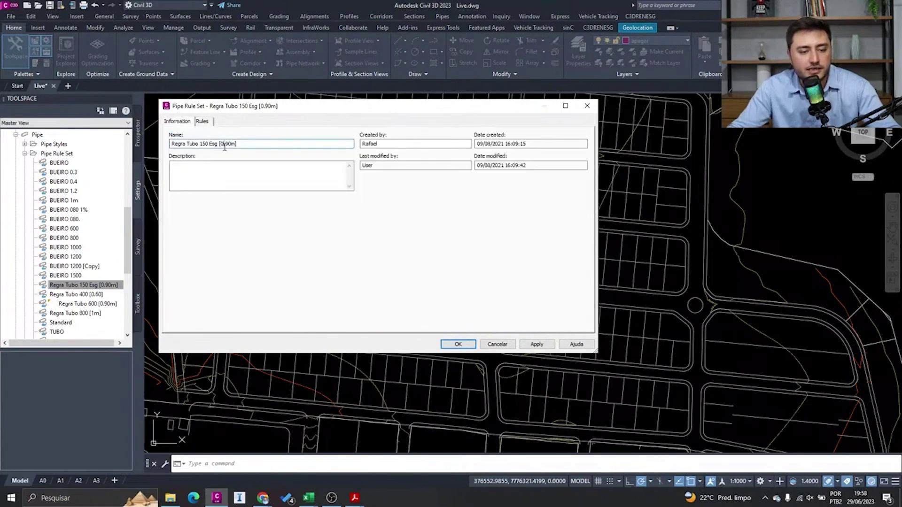
pyautogui.click(202, 121)
pyautogui.click(176, 168)
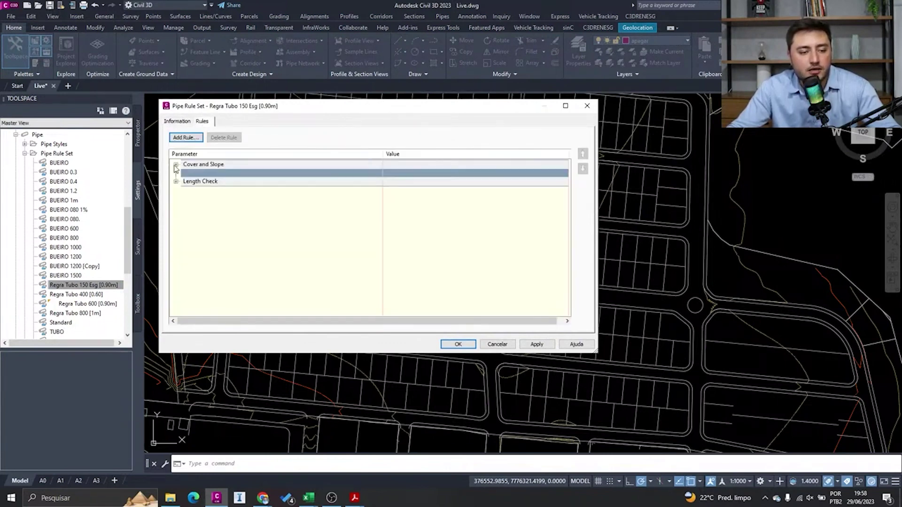
pyautogui.click(207, 166)
pyautogui.click(218, 174)
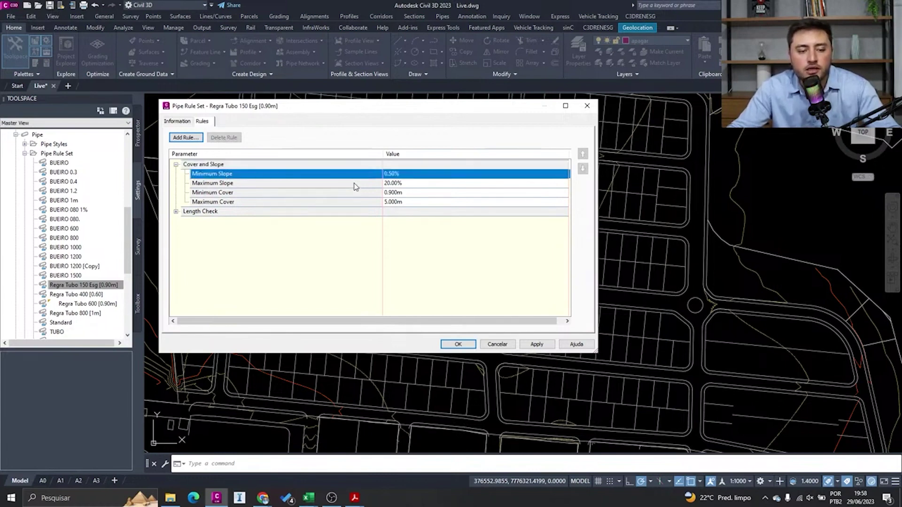
pyautogui.click(404, 174)
pyautogui.click(407, 174)
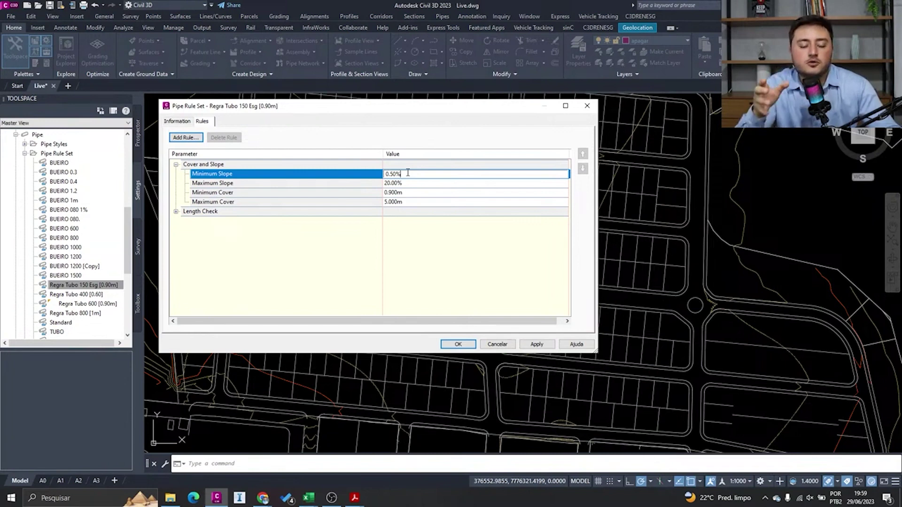
pyautogui.click(414, 182)
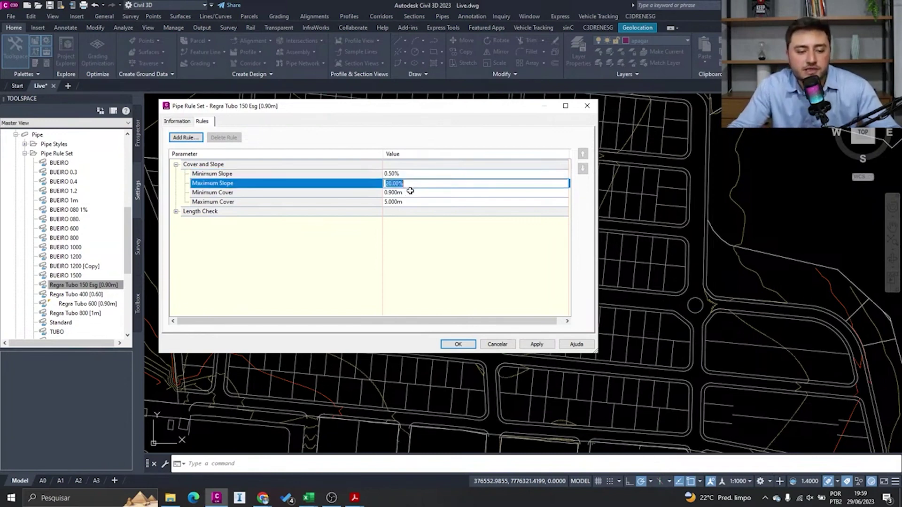
pyautogui.click(409, 193)
pyautogui.click(390, 202)
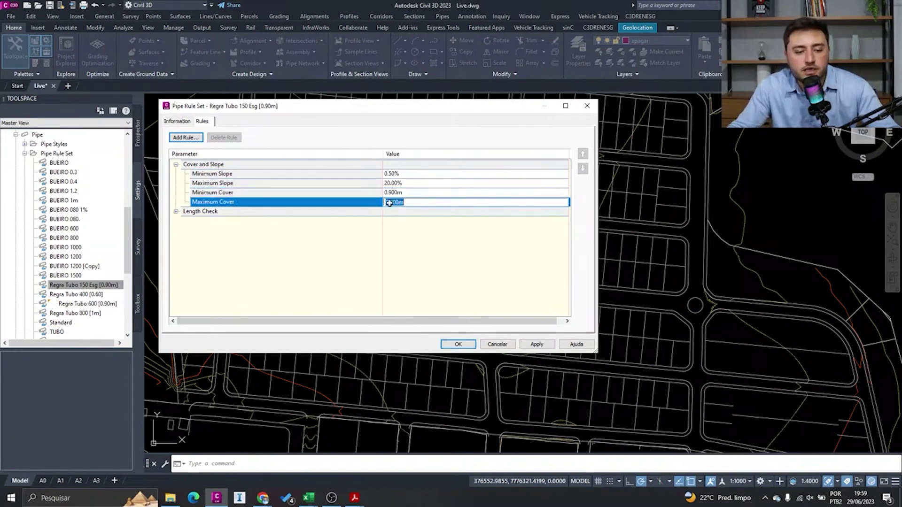
# Set the Length Check rule's maximum length to 80 m and save the pipe rule set
pyautogui.click(408, 211)
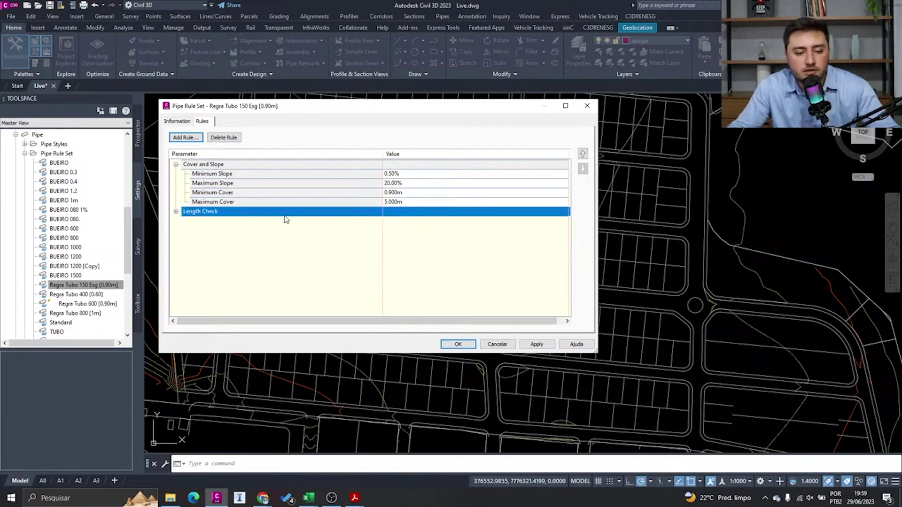
pyautogui.click(176, 212)
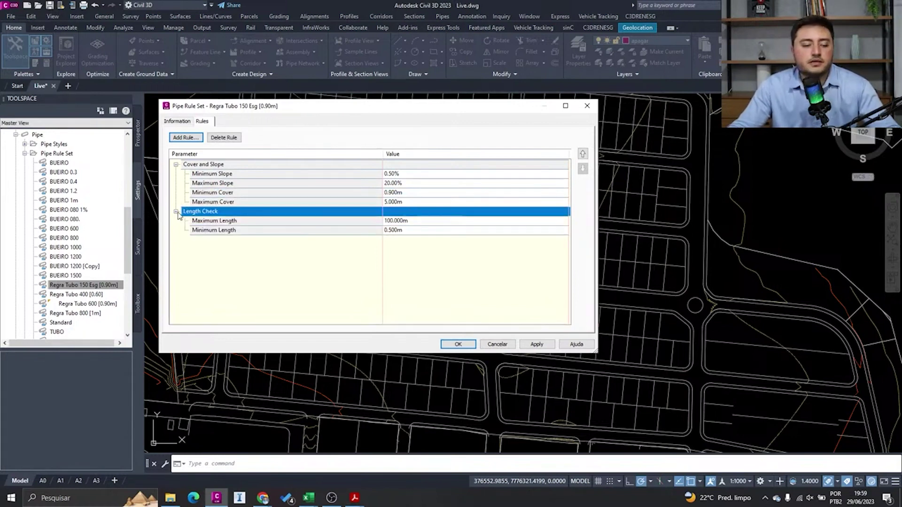
pyautogui.click(267, 222)
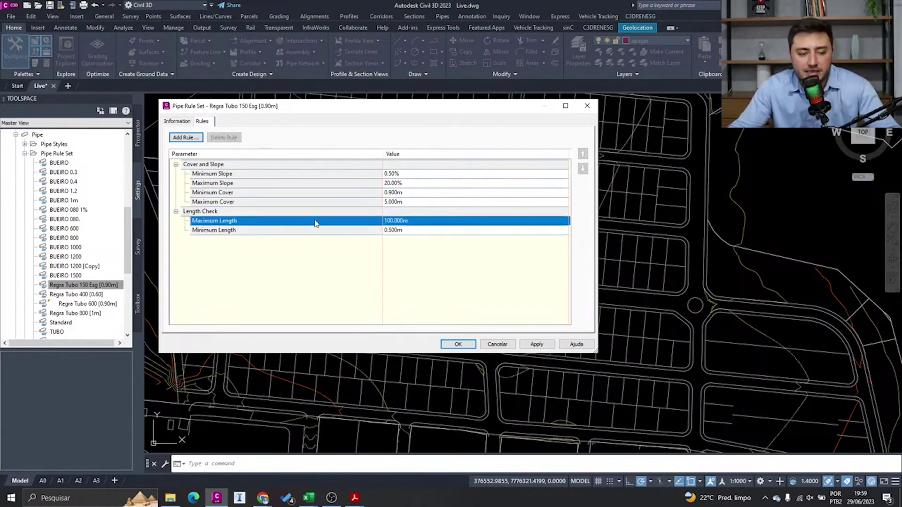
pyautogui.click(424, 222)
pyautogui.write('80')
pyautogui.press('Return')
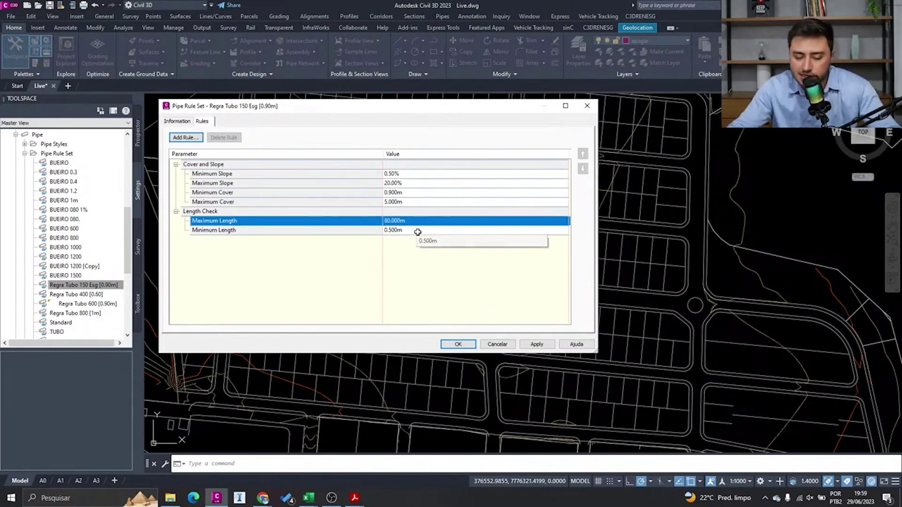
pyautogui.click(458, 344)
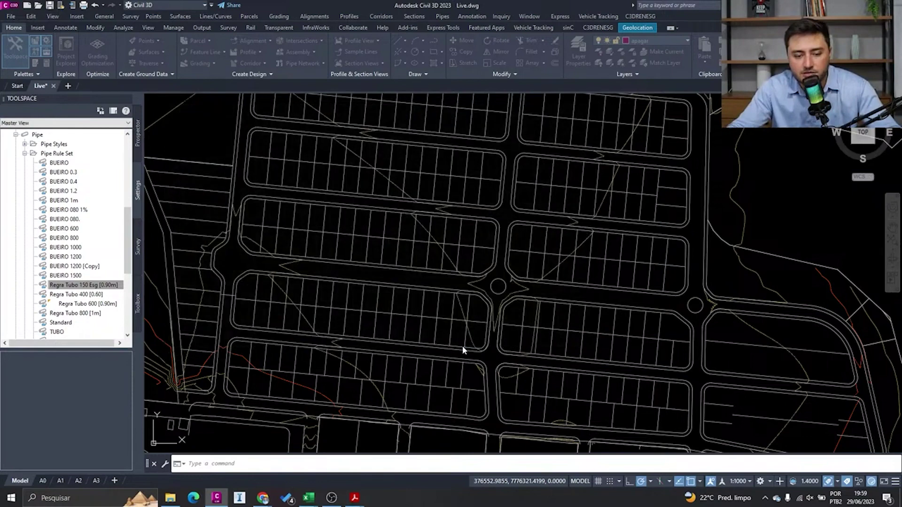
# Collapse the pipe rule sets and open the ESGOTO-LIVE network parts list for editing
pyautogui.scroll(2, 328, 285)
pyautogui.scroll(2, 99, 266)
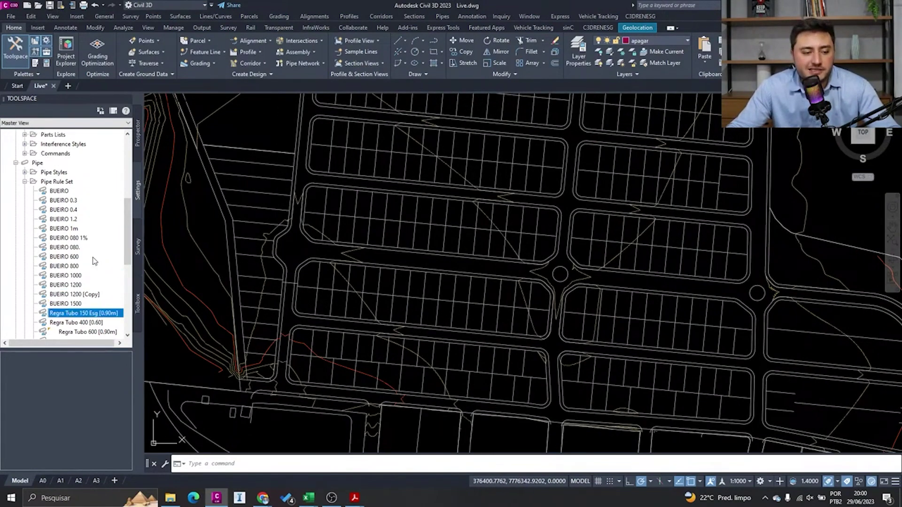
pyautogui.click(24, 211)
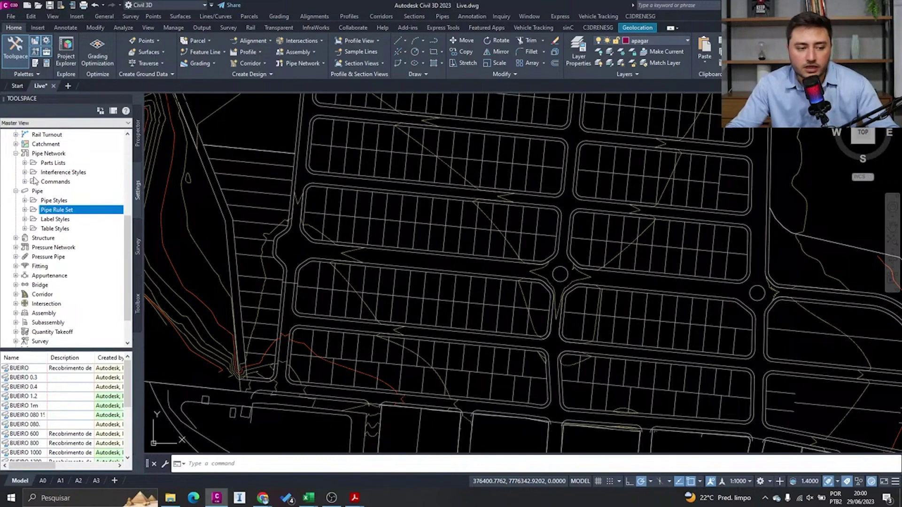
pyautogui.click(25, 163)
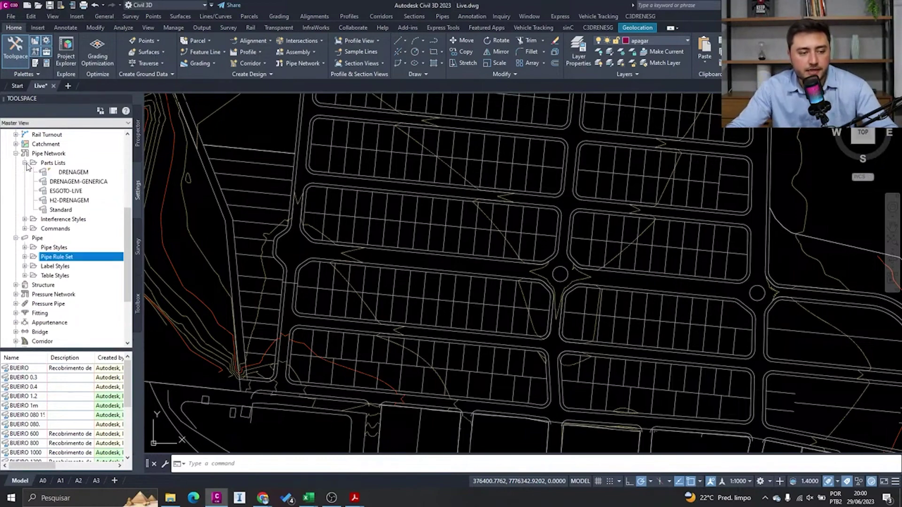
pyautogui.click(70, 191)
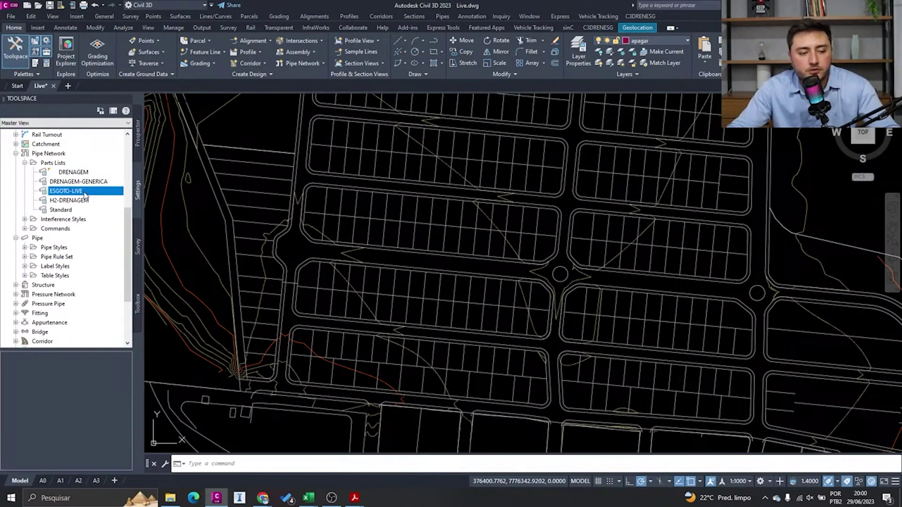
pyautogui.rightClick(85, 194)
pyautogui.click(110, 198)
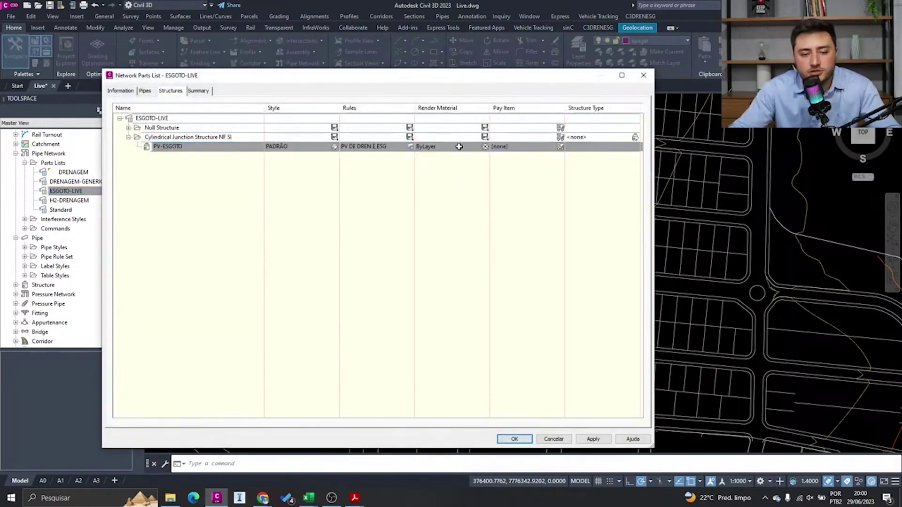
# Assign the Regra Tubo 150 Esg [0.90m] rule set to the TUBO DE PVC DN 150 mm pipe and save the parts list
pyautogui.click(144, 90)
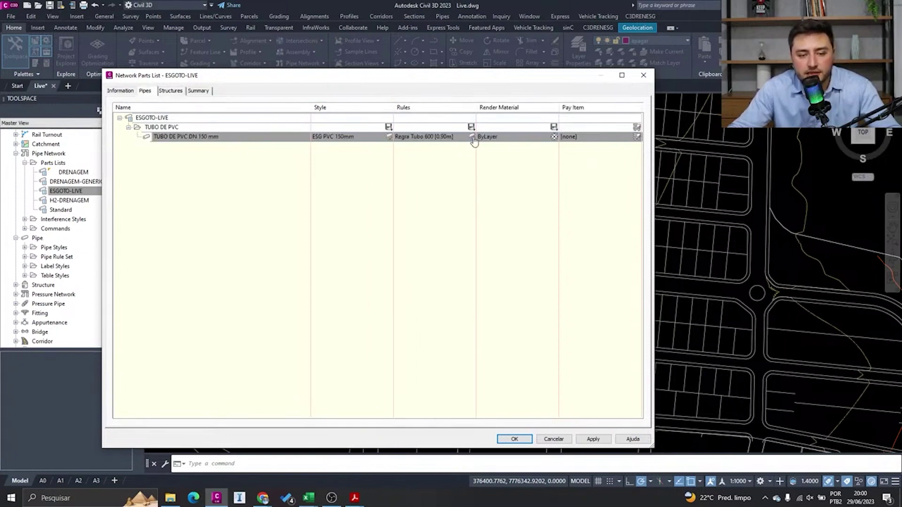
pyautogui.click(472, 137)
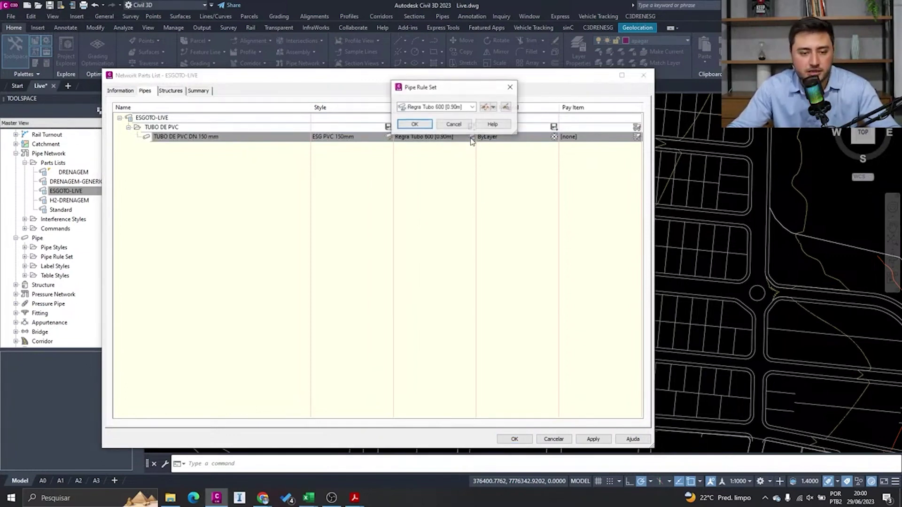
pyautogui.click(463, 107)
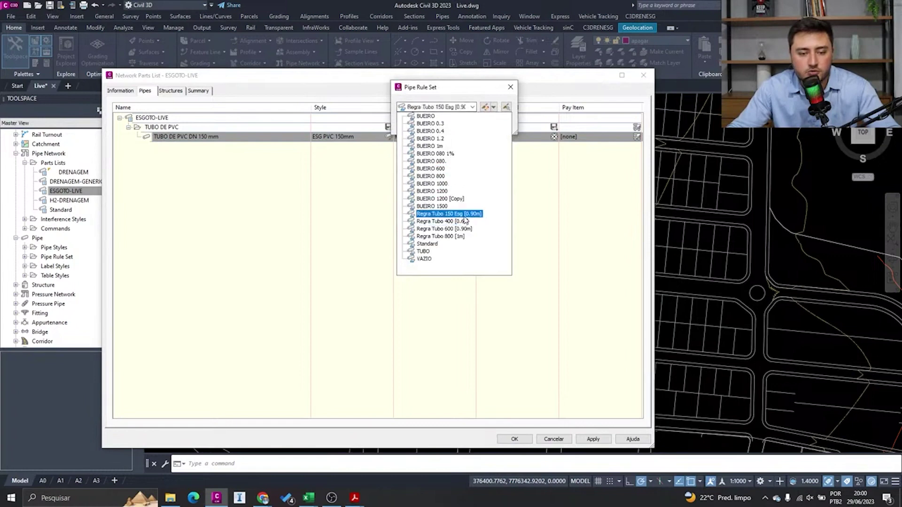
pyautogui.click(432, 215)
pyautogui.click(421, 124)
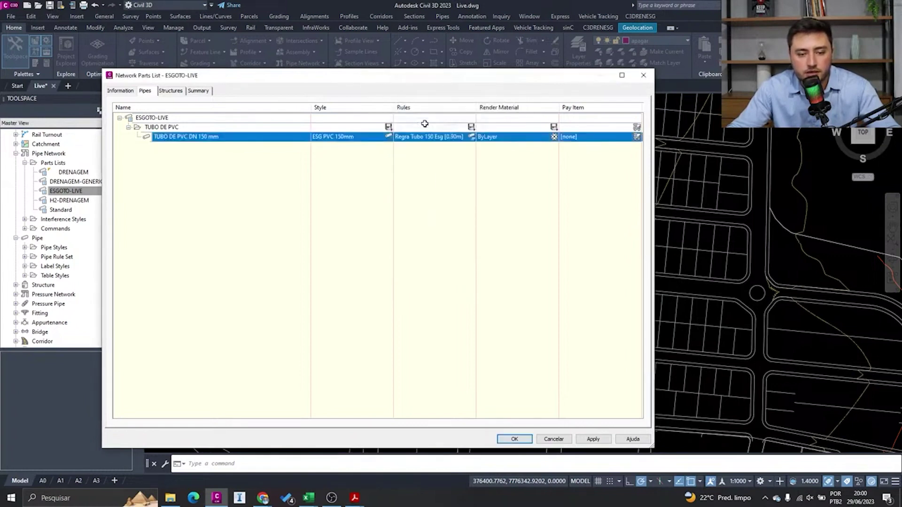
pyautogui.click(516, 439)
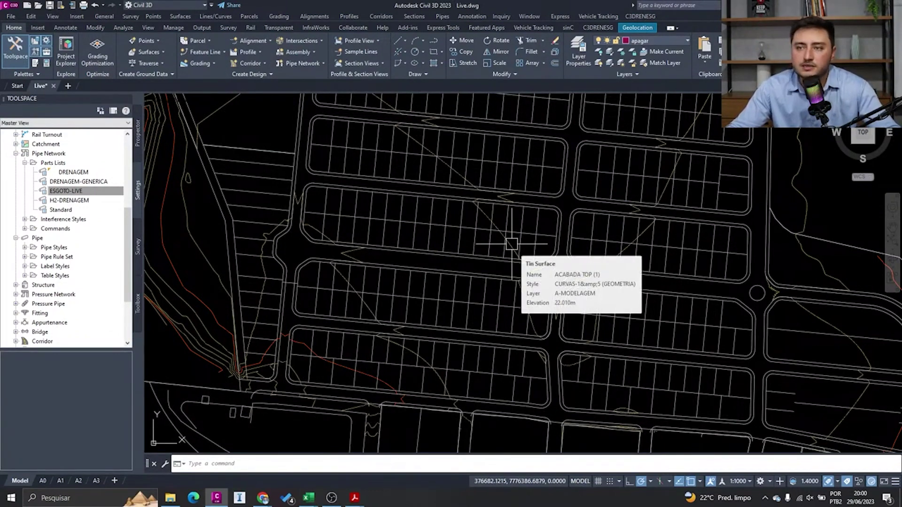
pyautogui.scroll(-2, 511, 244)
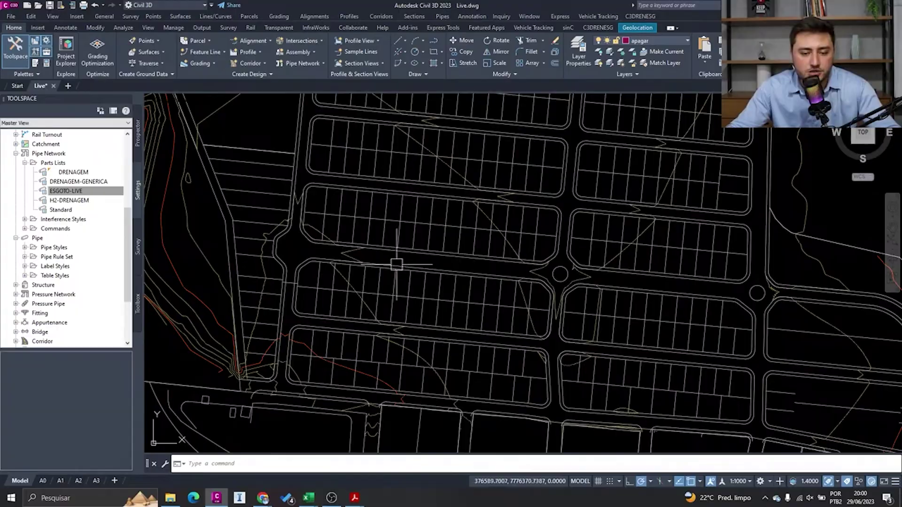